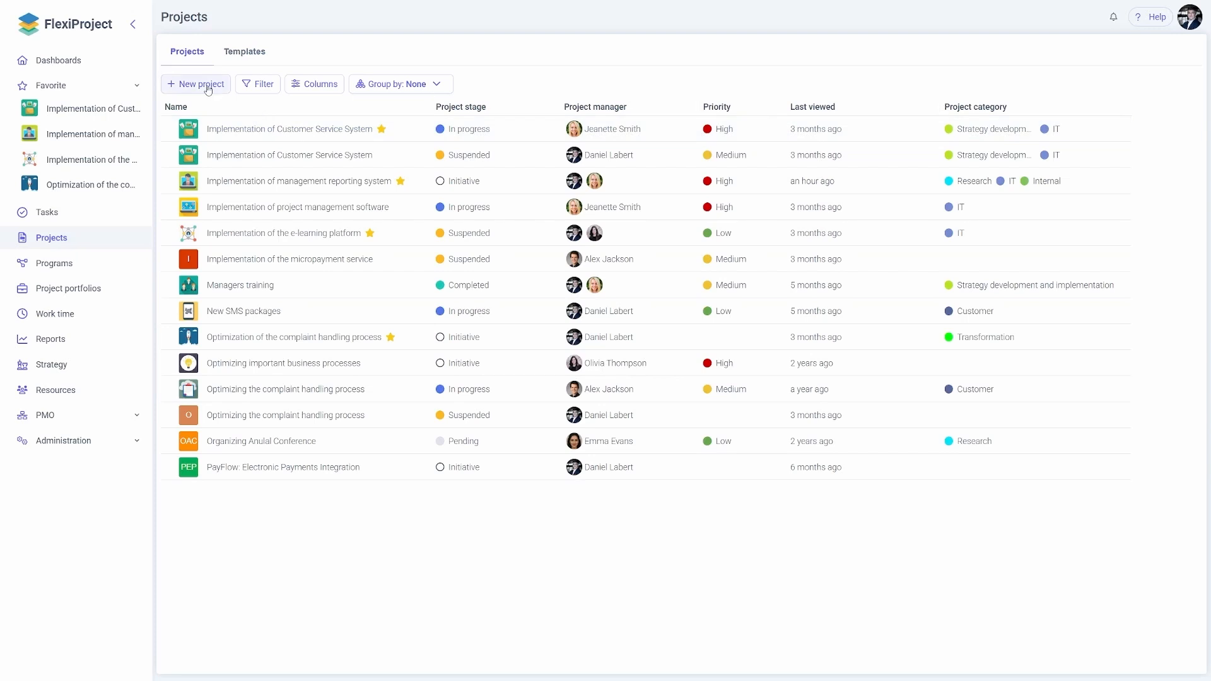
Review the schedule import options in the favorite Implementation of Customer Service System project, and return to the project list.
click(88, 109)
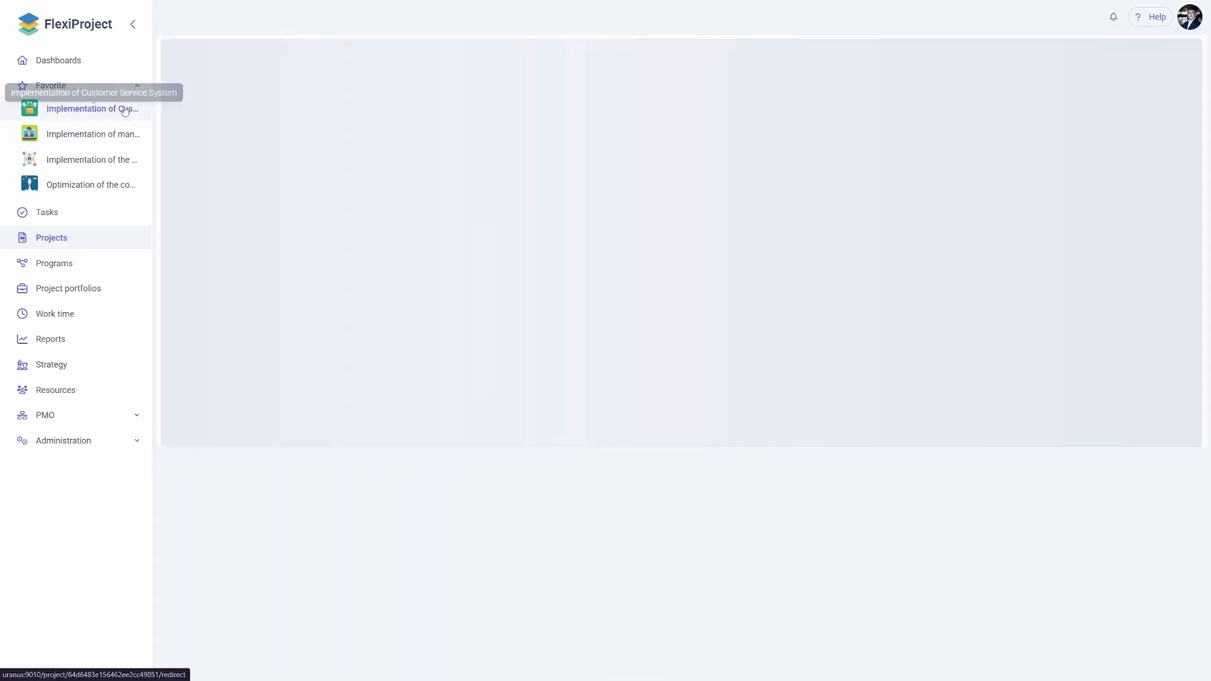
click(491, 81)
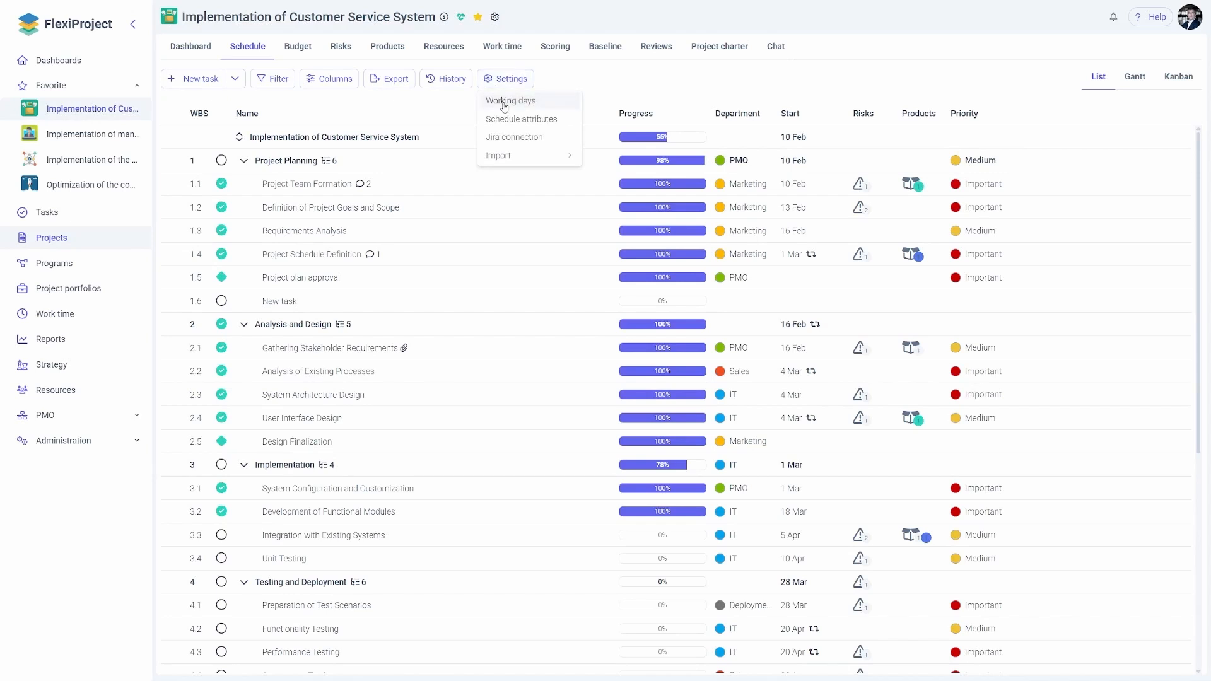
mouse_move(574, 157)
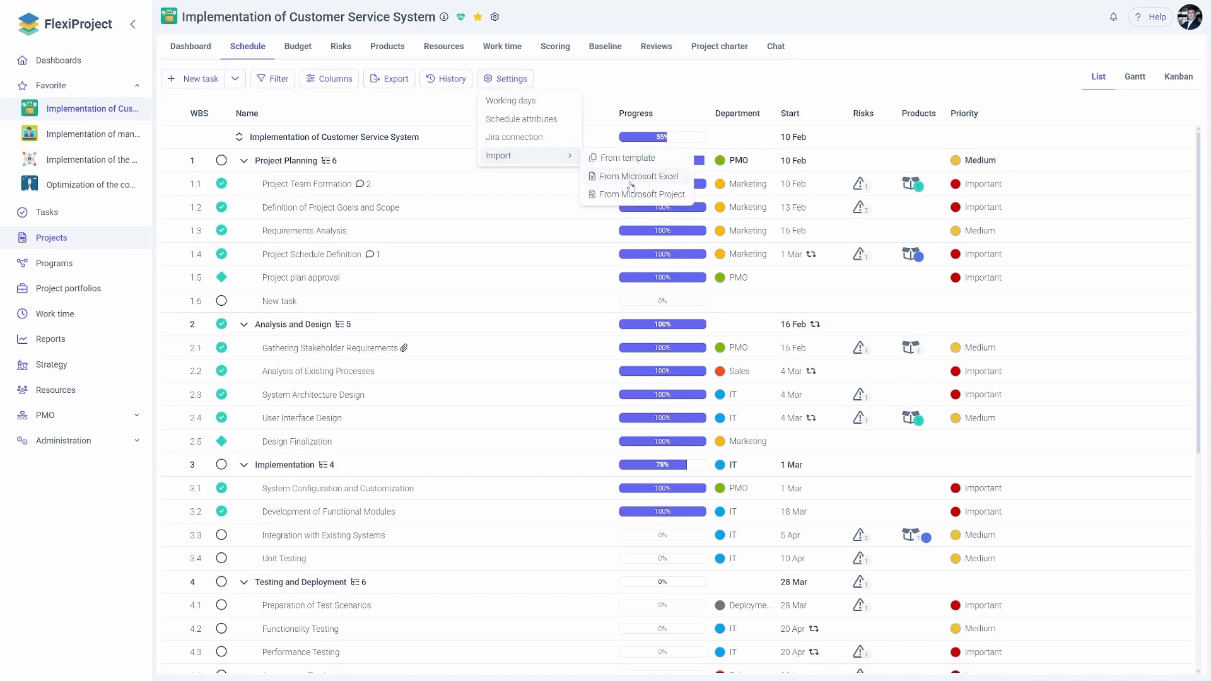
click(603, 81)
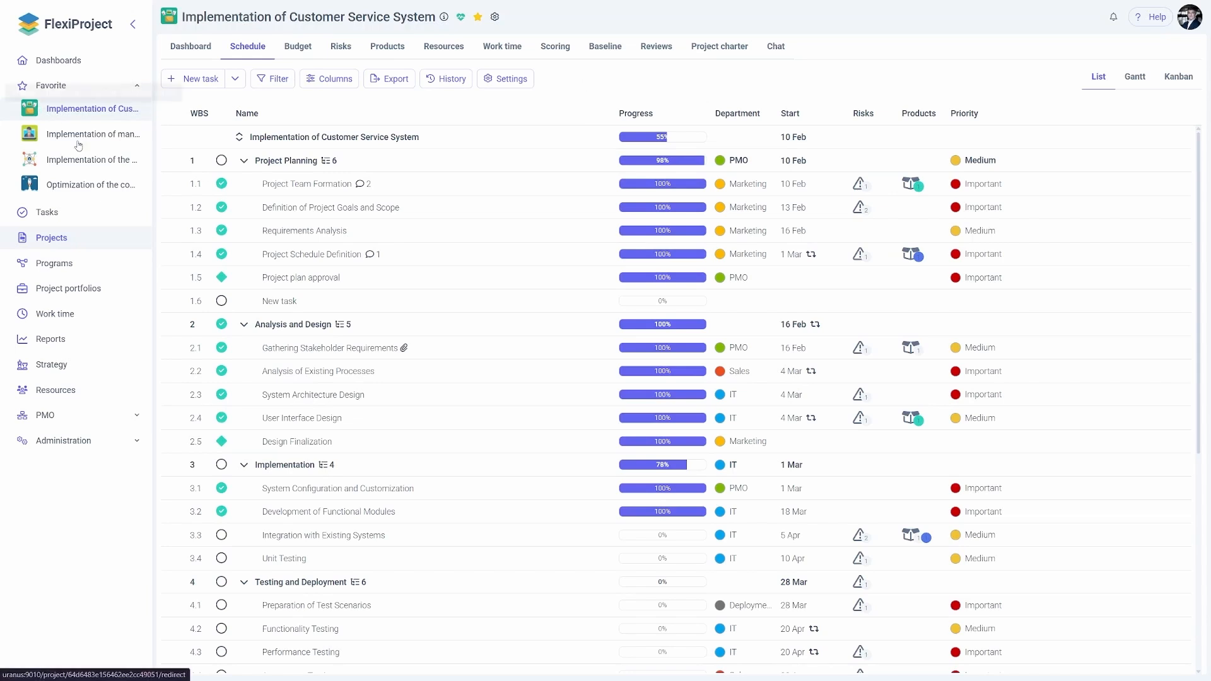
click(93, 238)
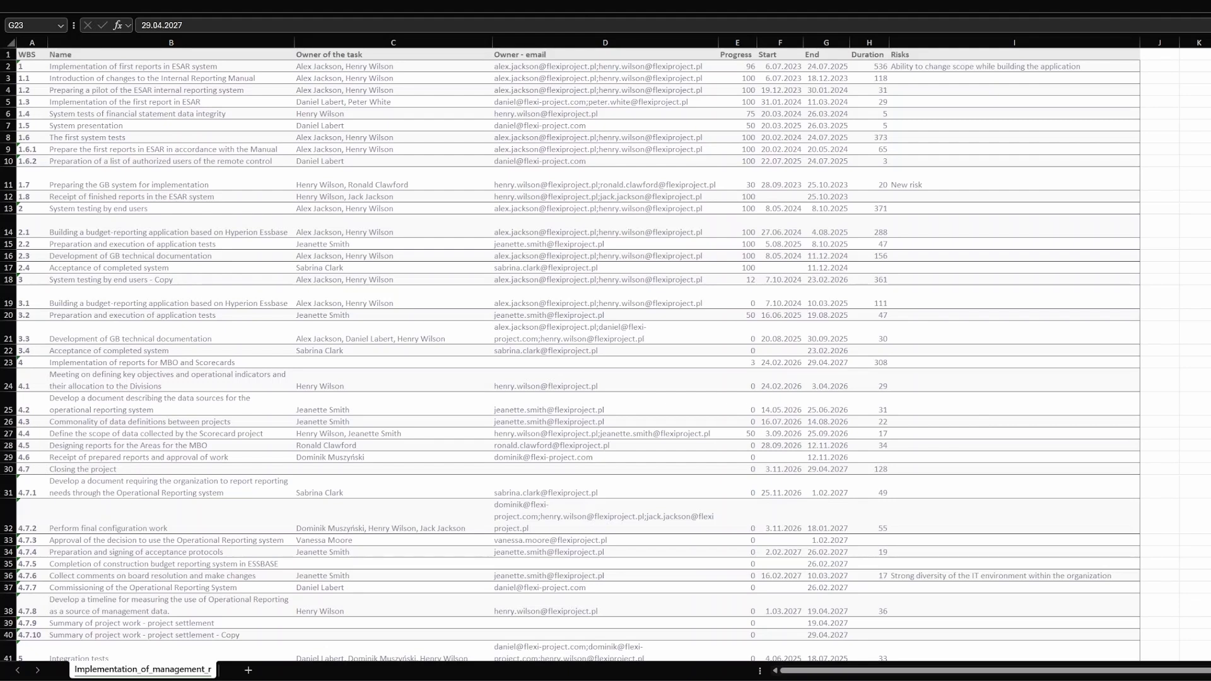
Switch to the Excel schedule and examine how the WBS numbers and task names define the task hierarchy, down to the 4.7 subtasks.
click(24, 43)
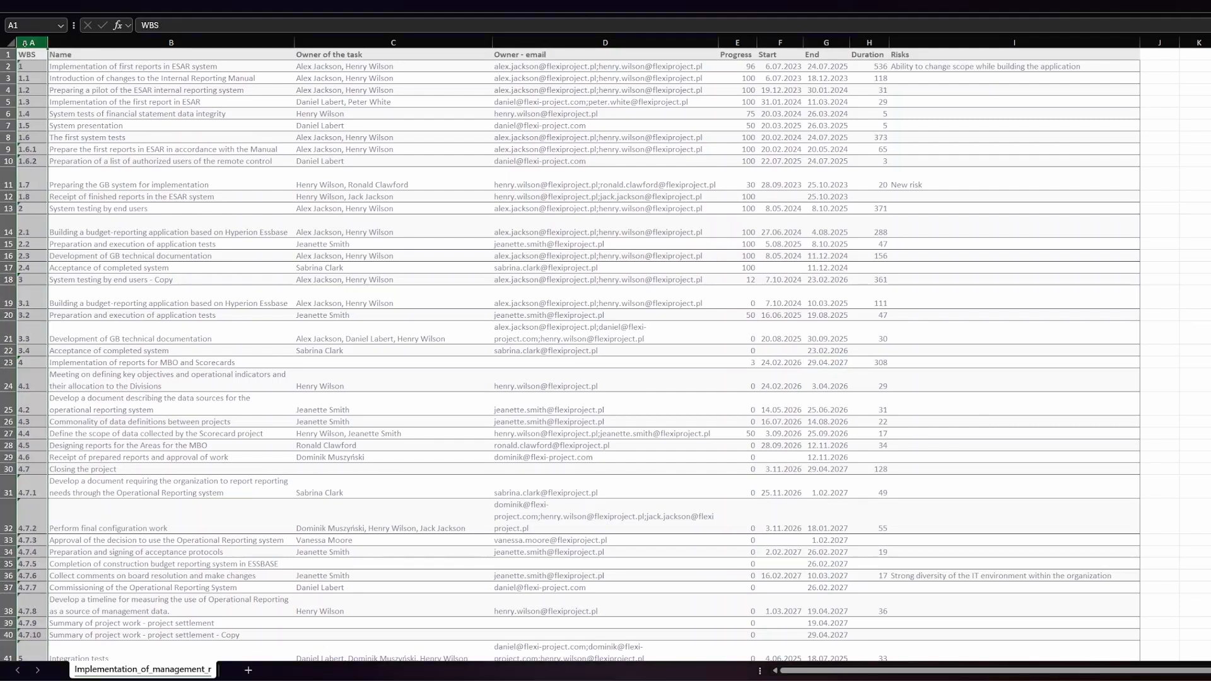
click(82, 71)
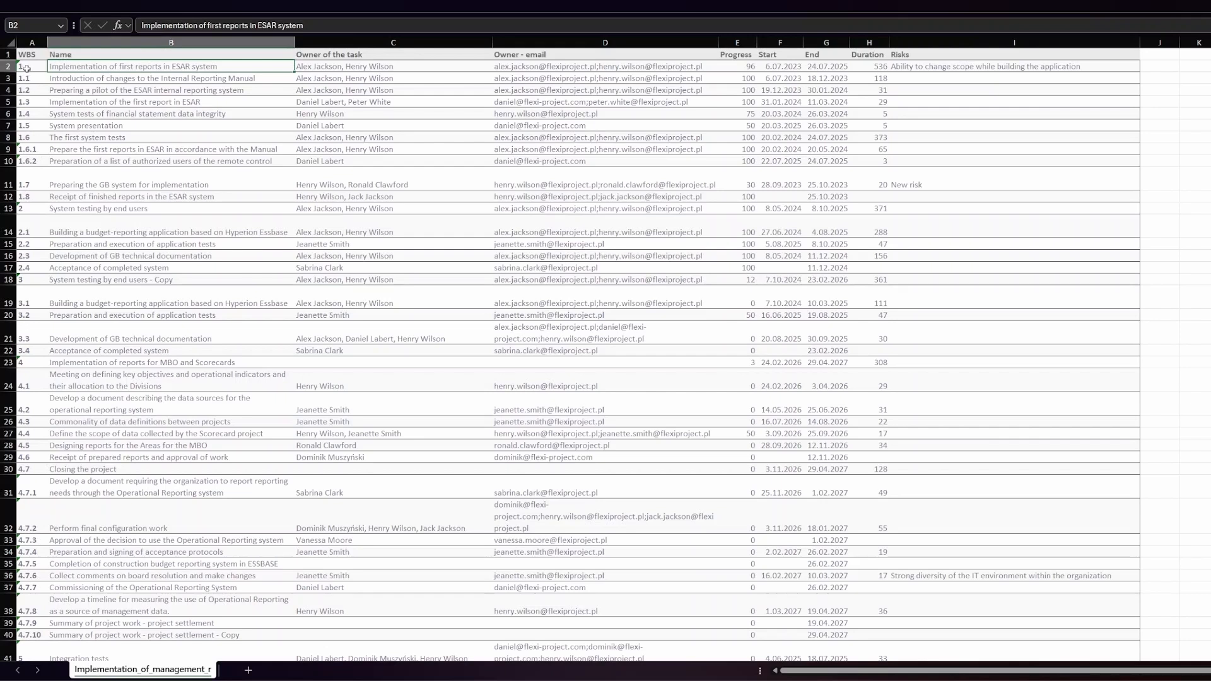
drag(28, 78, 32, 137)
drag(31, 66, 135, 69)
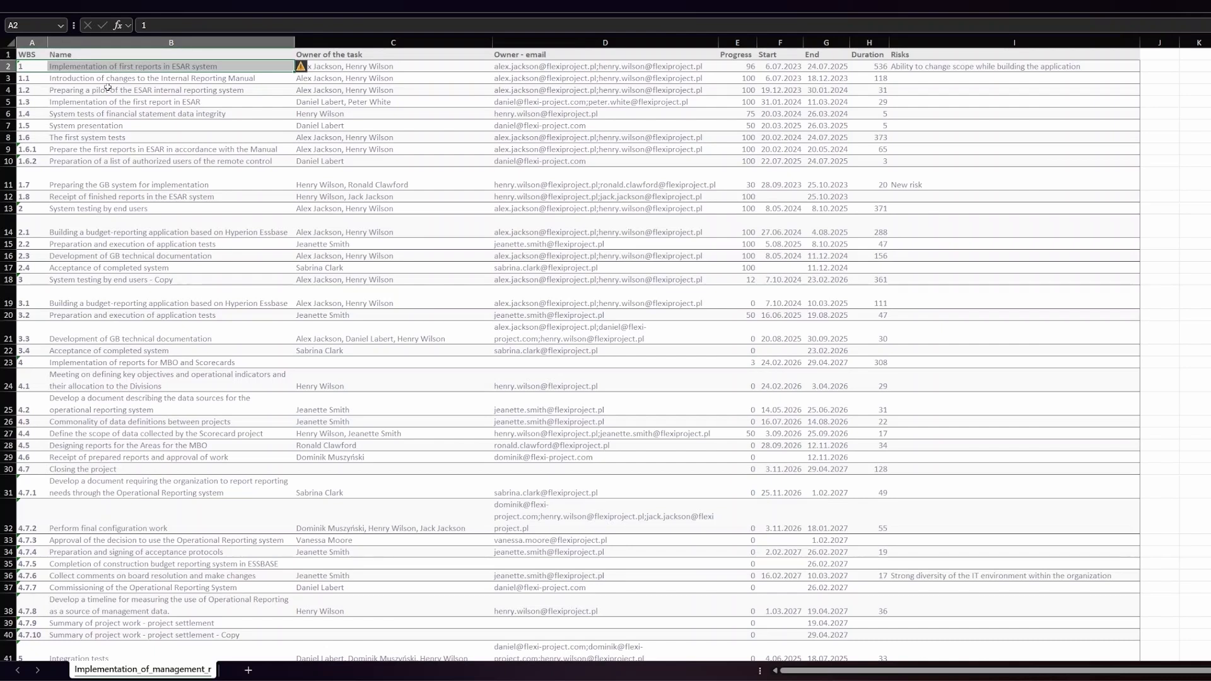
click(36, 300)
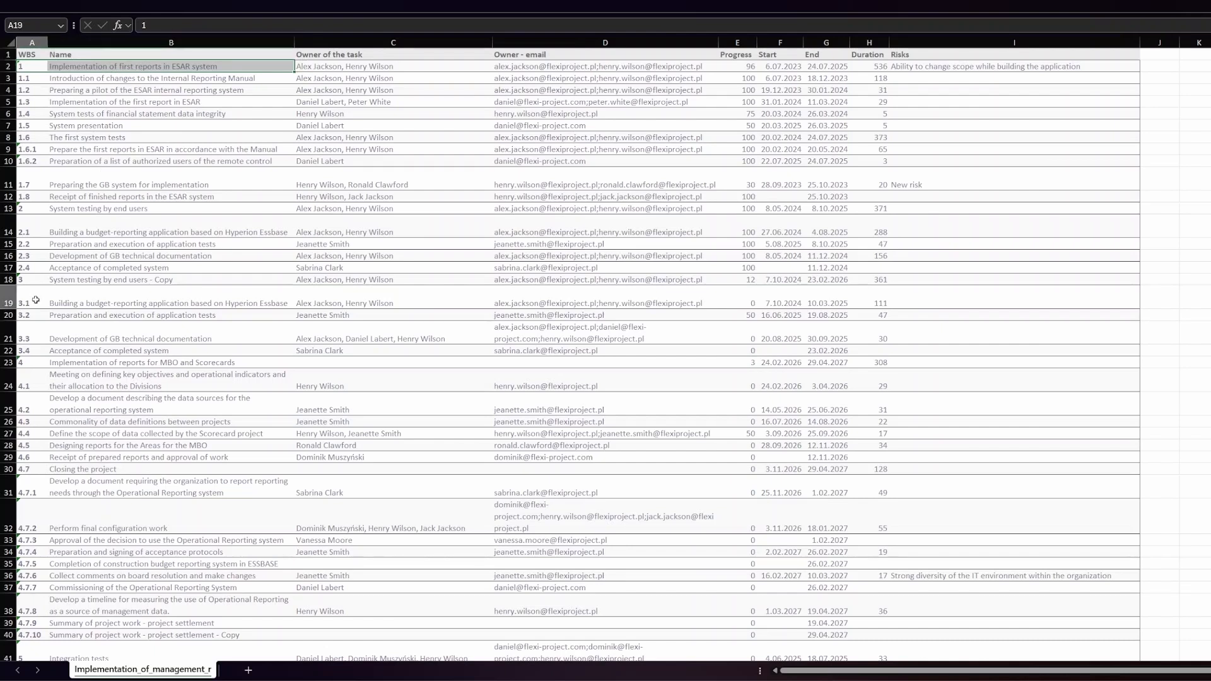
click(121, 319)
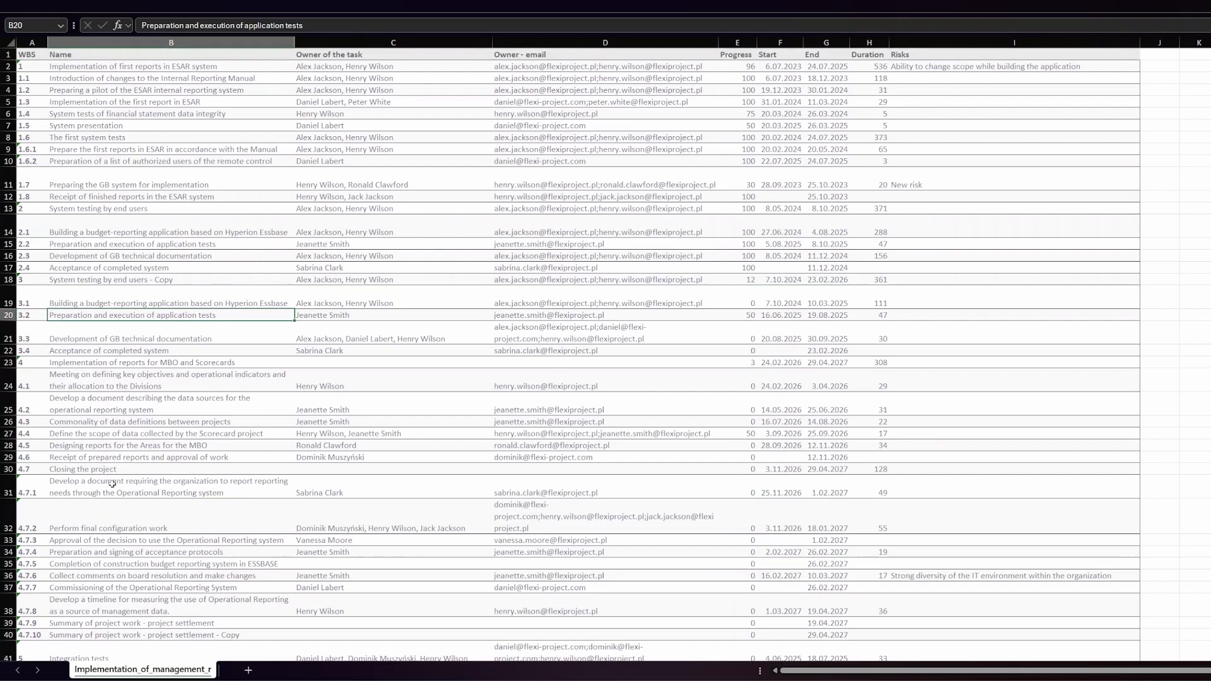
scroll(113, 483, down, 3)
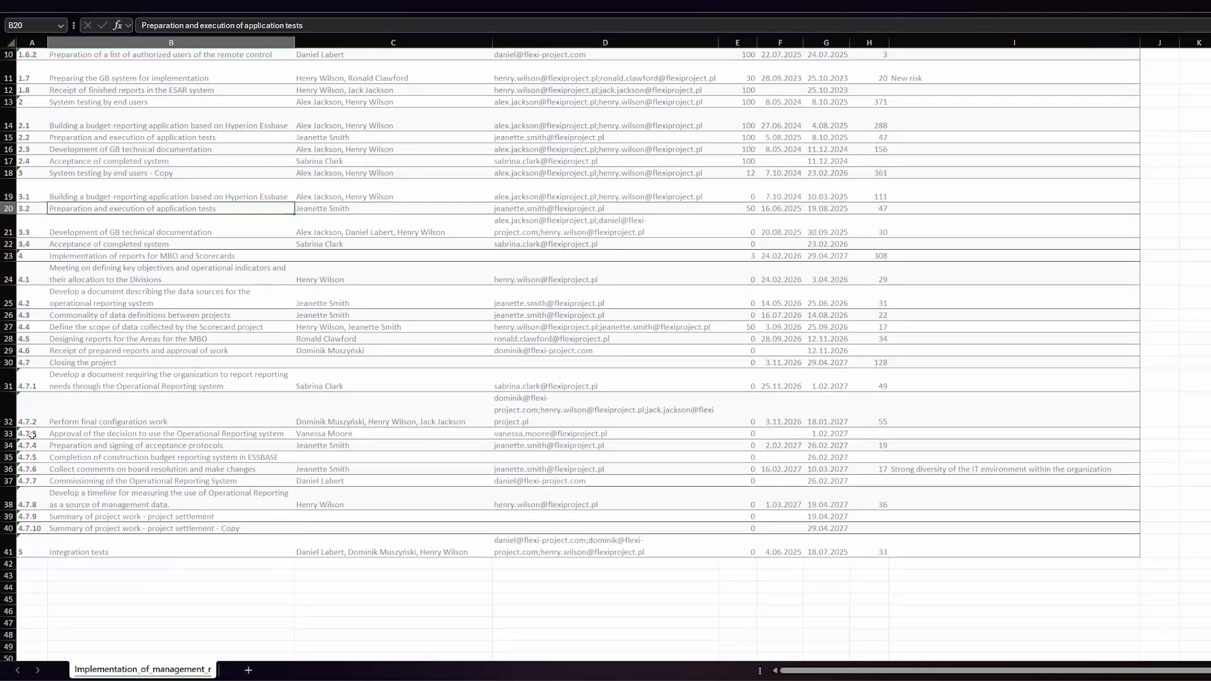
click(28, 326)
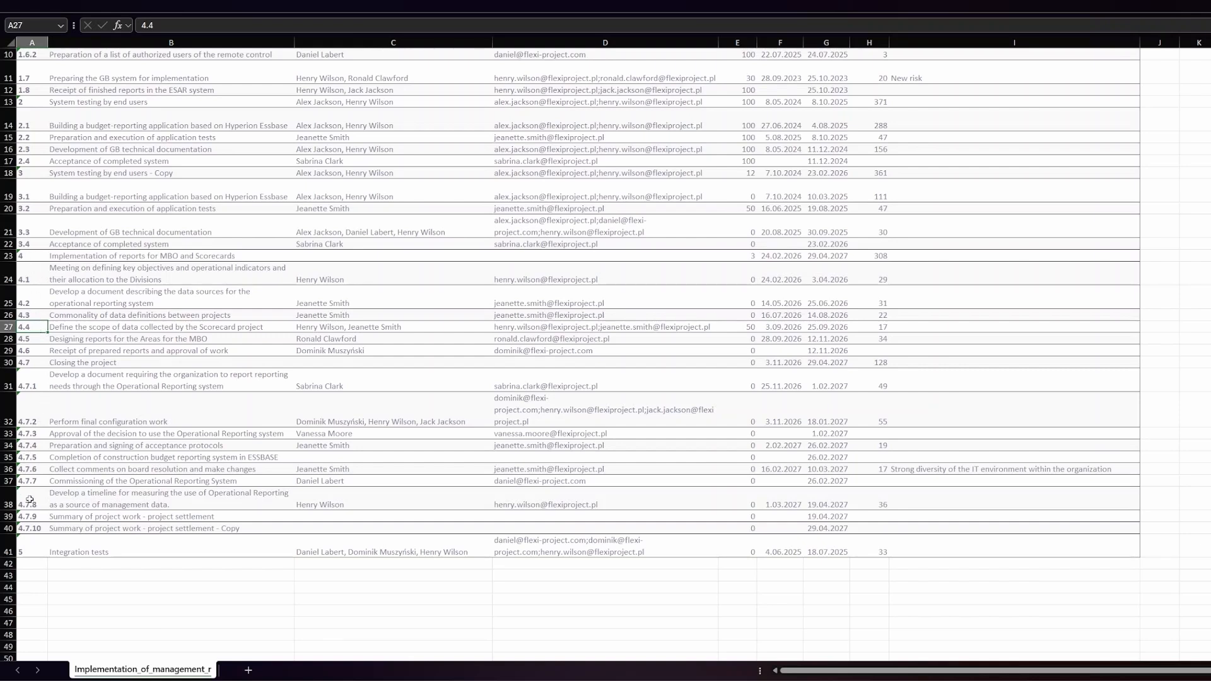
click(35, 528)
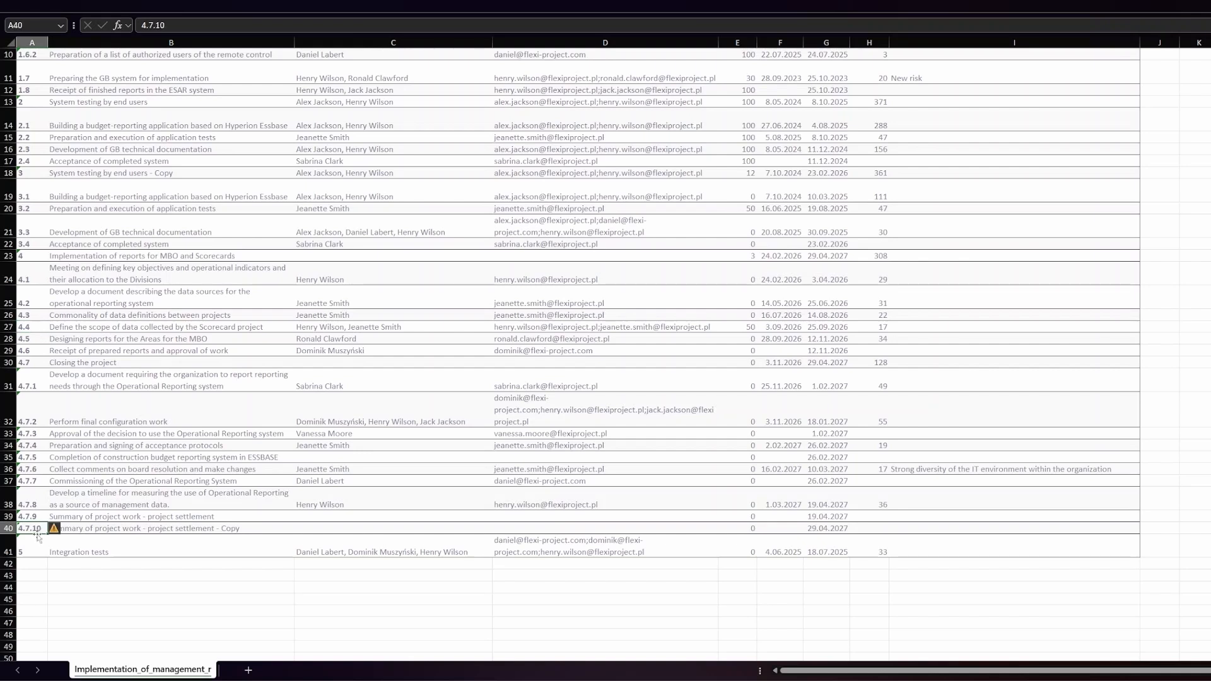
click(45, 583)
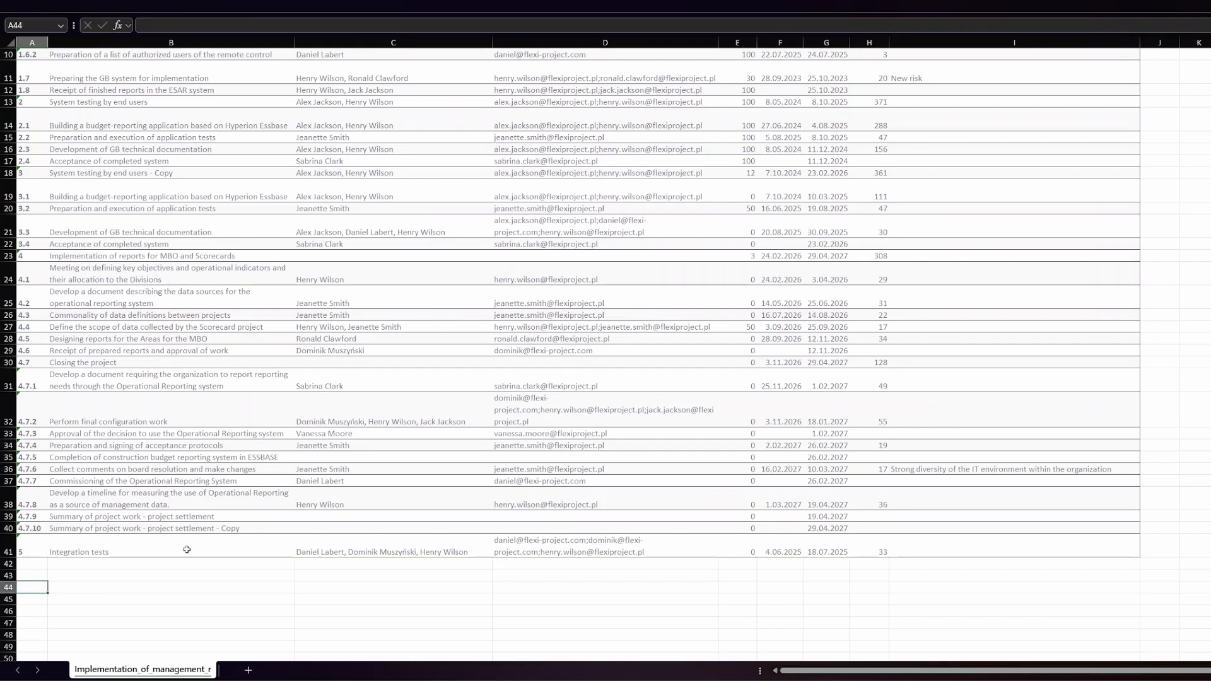
scroll(239, 566, up, 3)
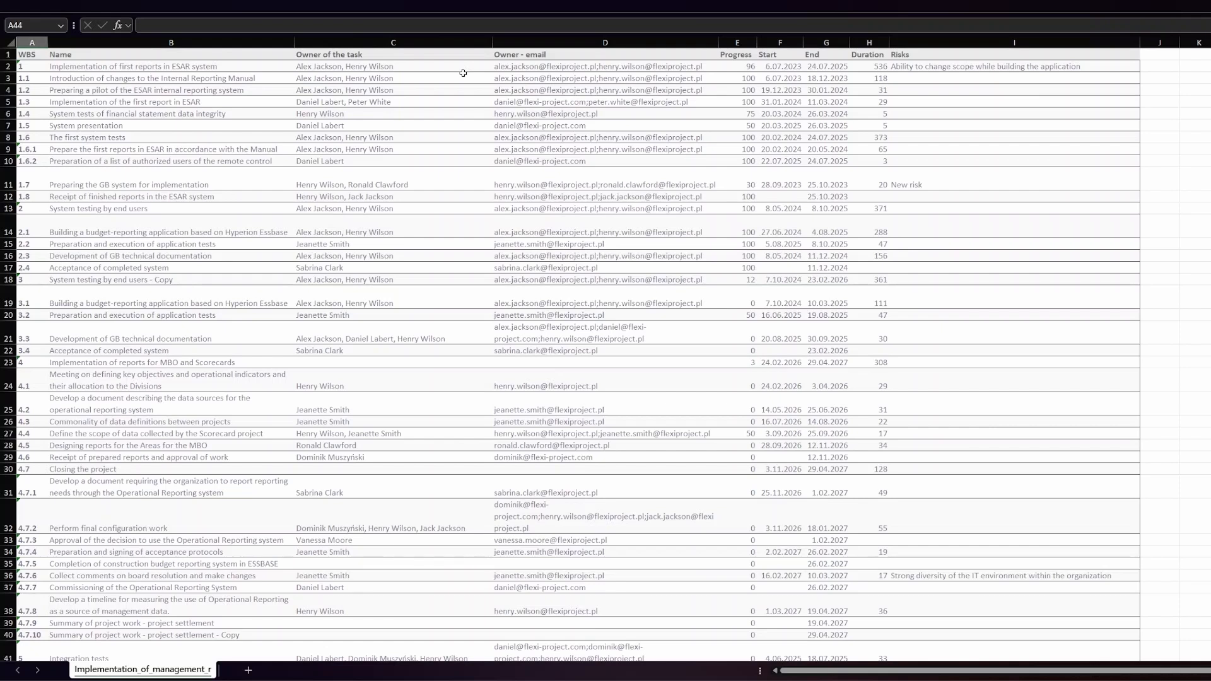
Examine the Owner of the task and Owner - email columns, including how several owners are listed for one task.
click(574, 78)
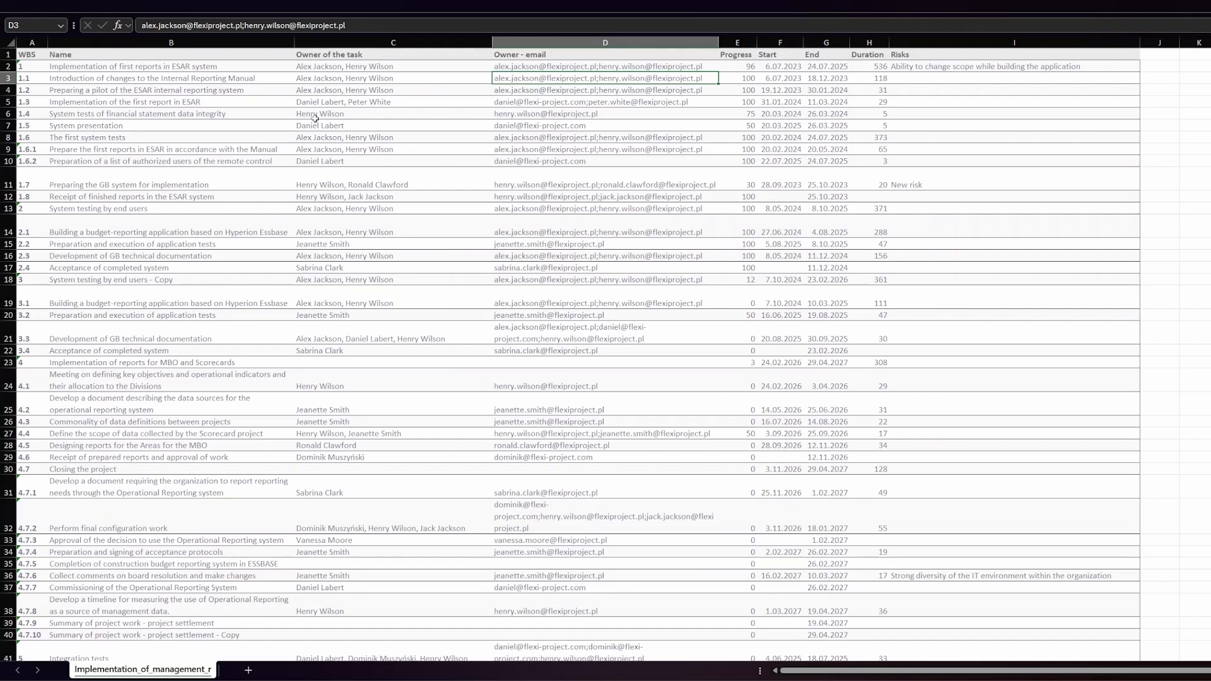
click(340, 57)
click(378, 101)
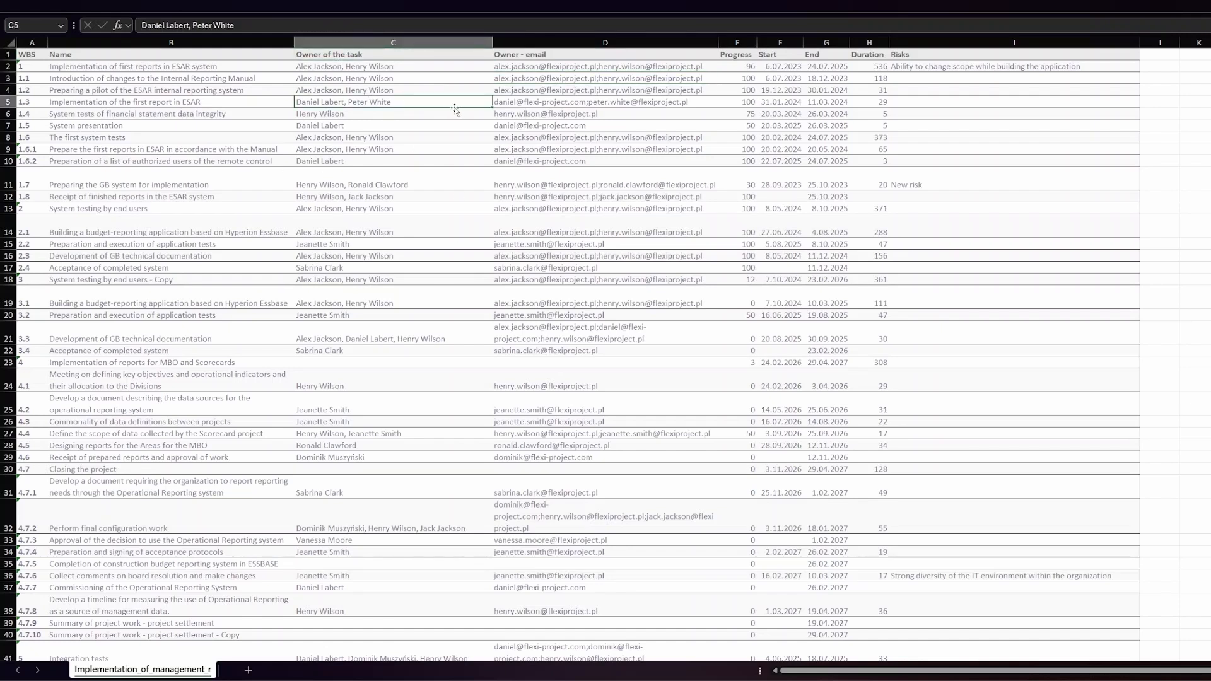
drag(542, 69, 555, 208)
click(594, 127)
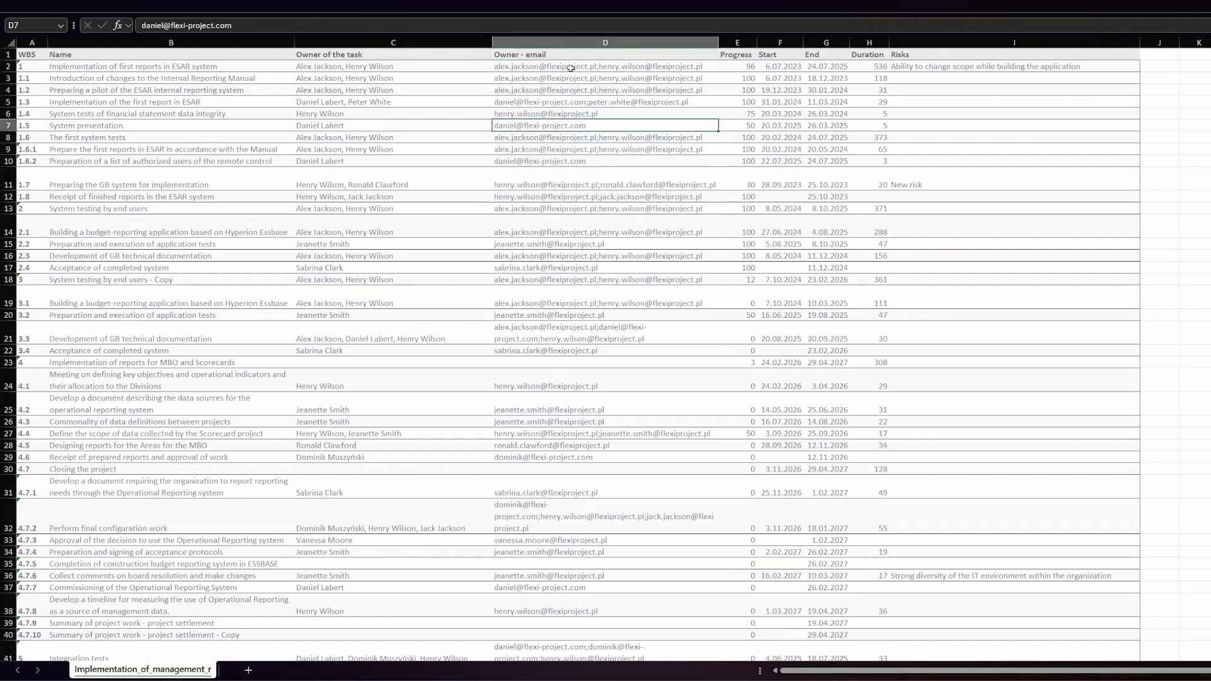
click(606, 68)
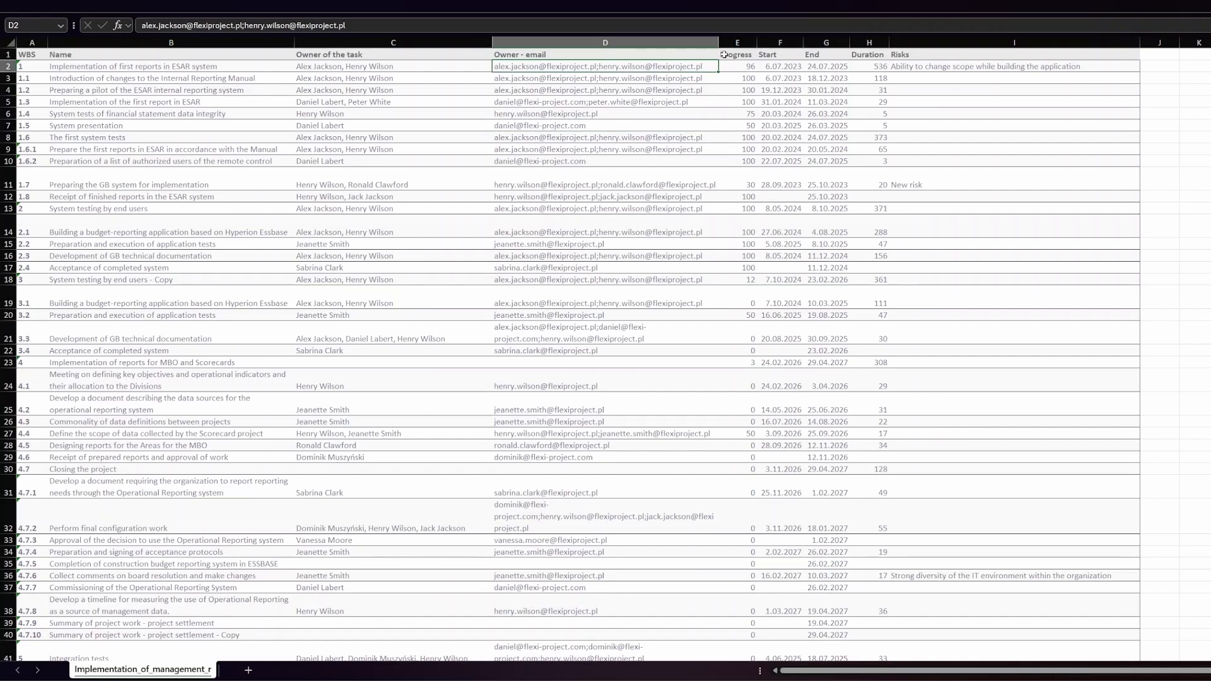
Examine the Progress, Start, End, Duration and Risks columns across the whole task list.
click(737, 88)
drag(739, 71, 734, 154)
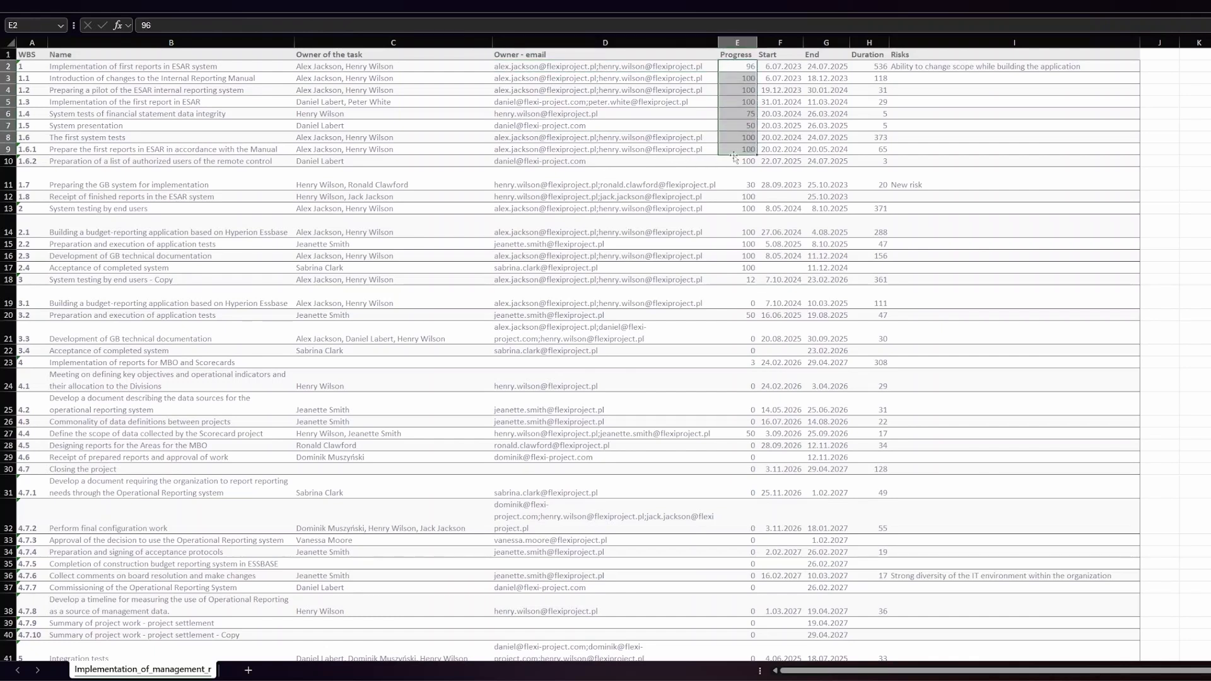
click(788, 78)
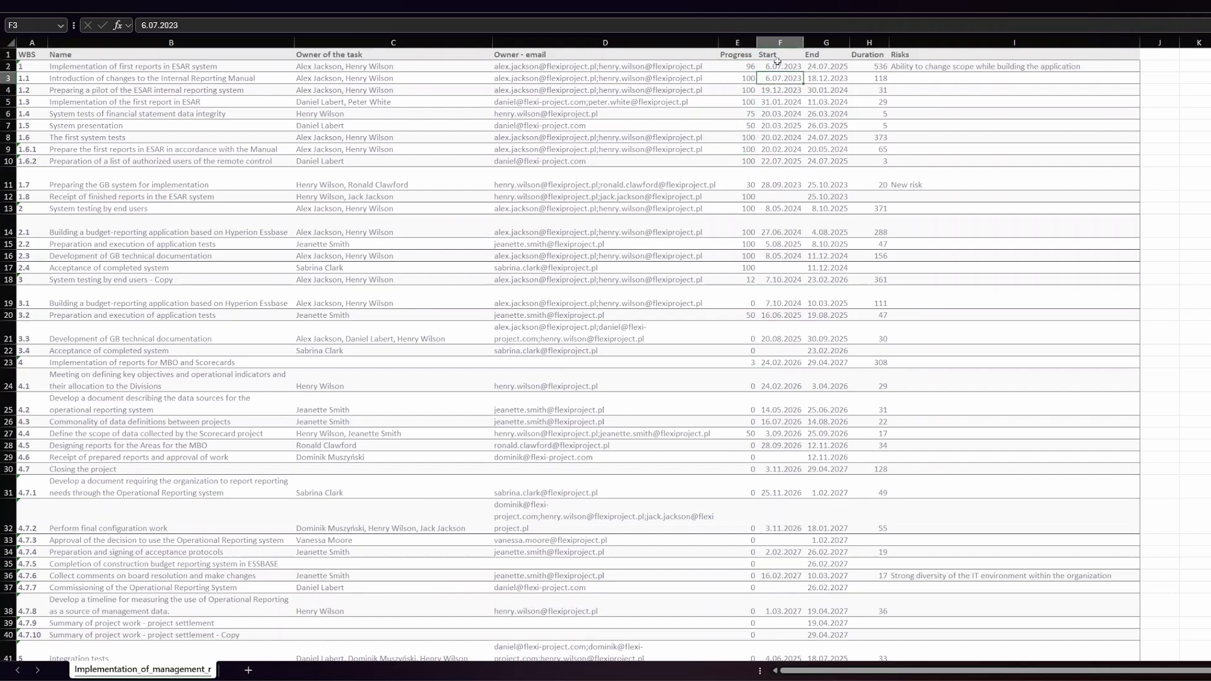
click(880, 80)
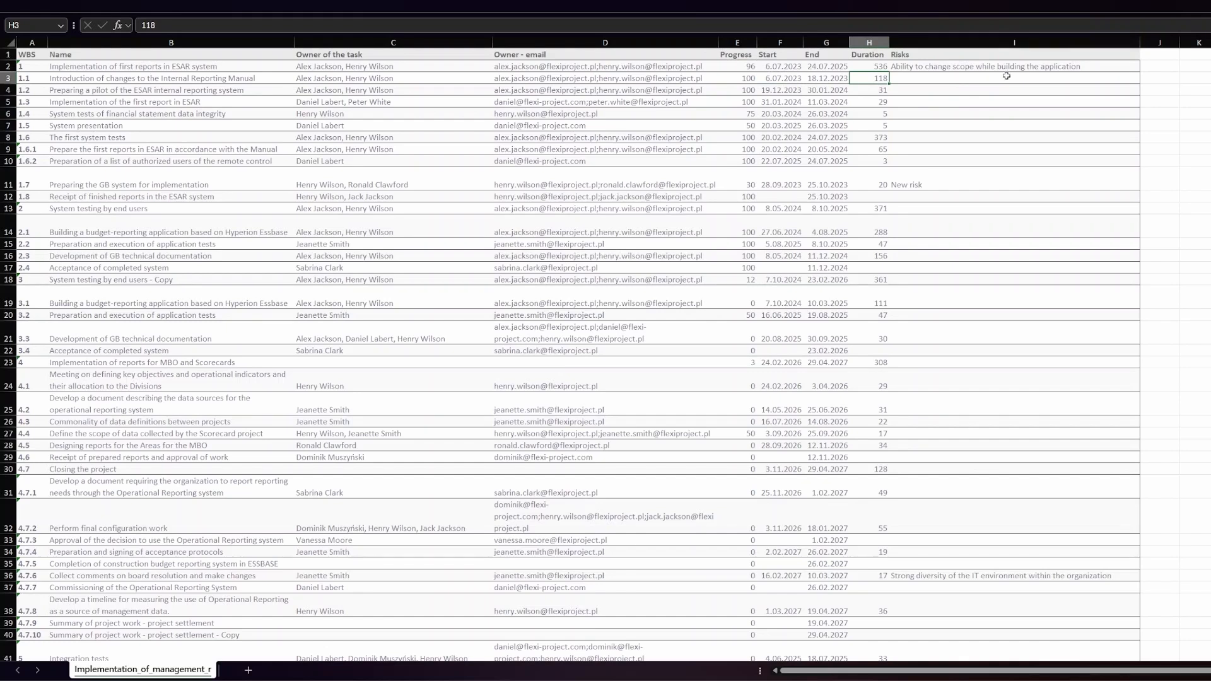
scroll(966, 378, down, 2)
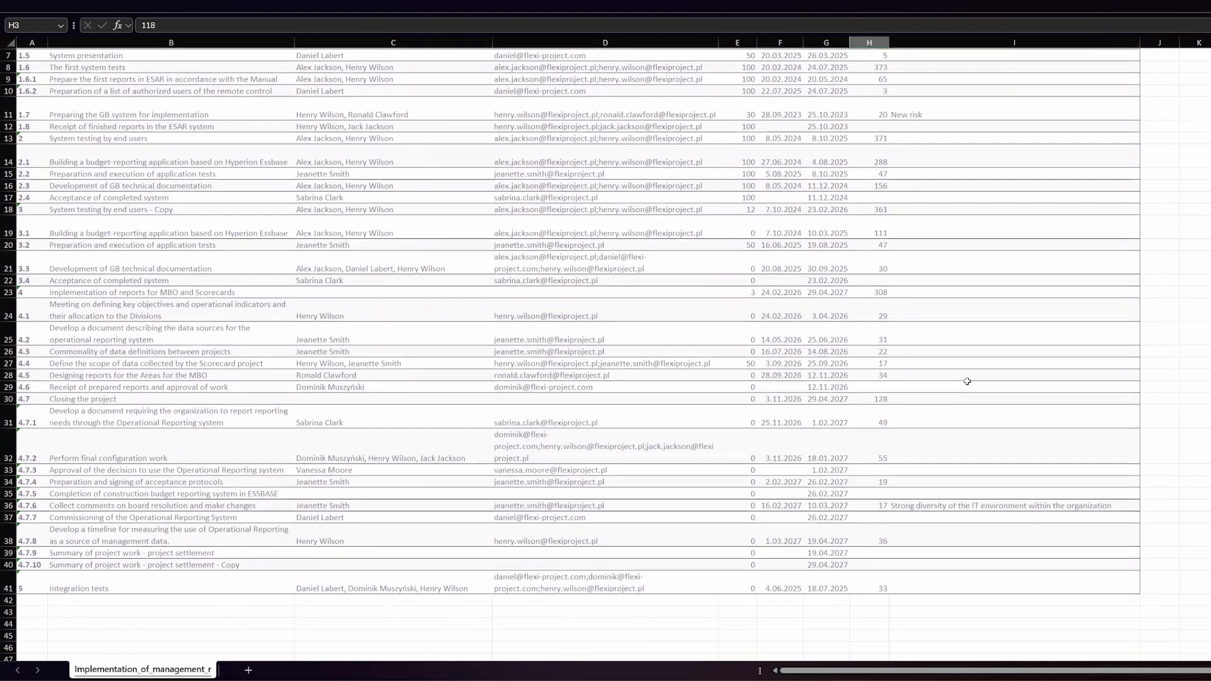
scroll(785, 442, up, 2)
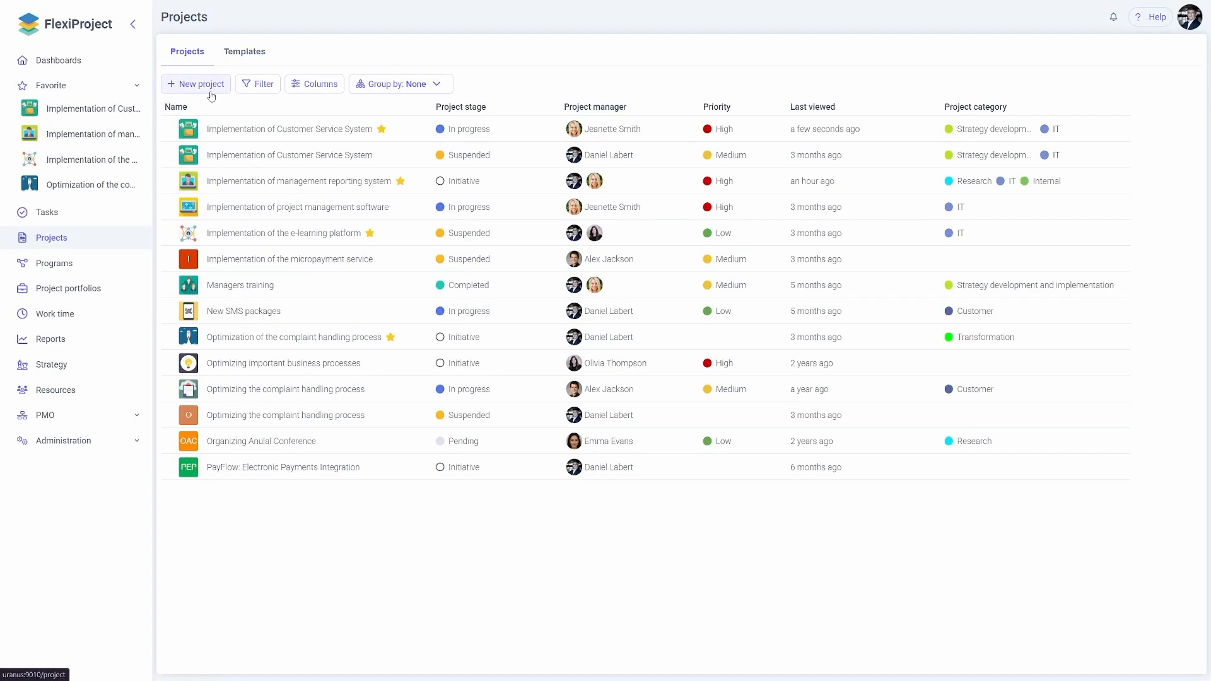
In FlexiProject, create a project from Microsoft Excel named Implementation of management reporting system_2025_10_10_10_55_20 using the matching .xlsx file, and proceed to data mapping.
click(193, 84)
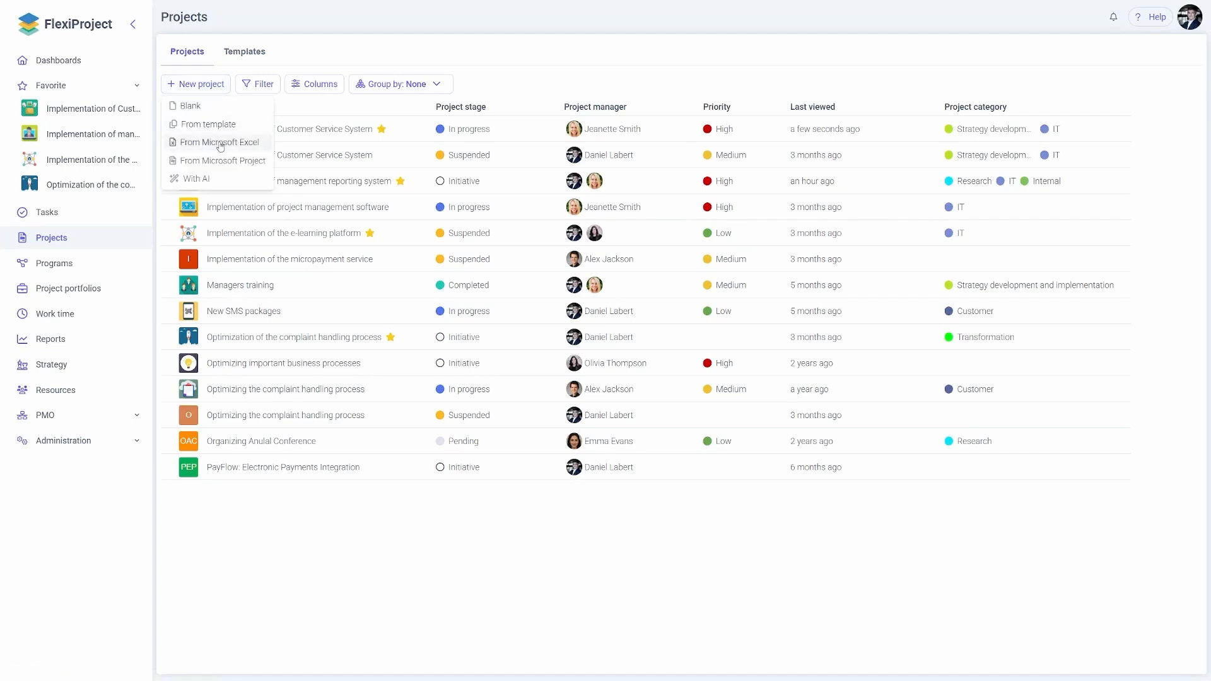
click(220, 144)
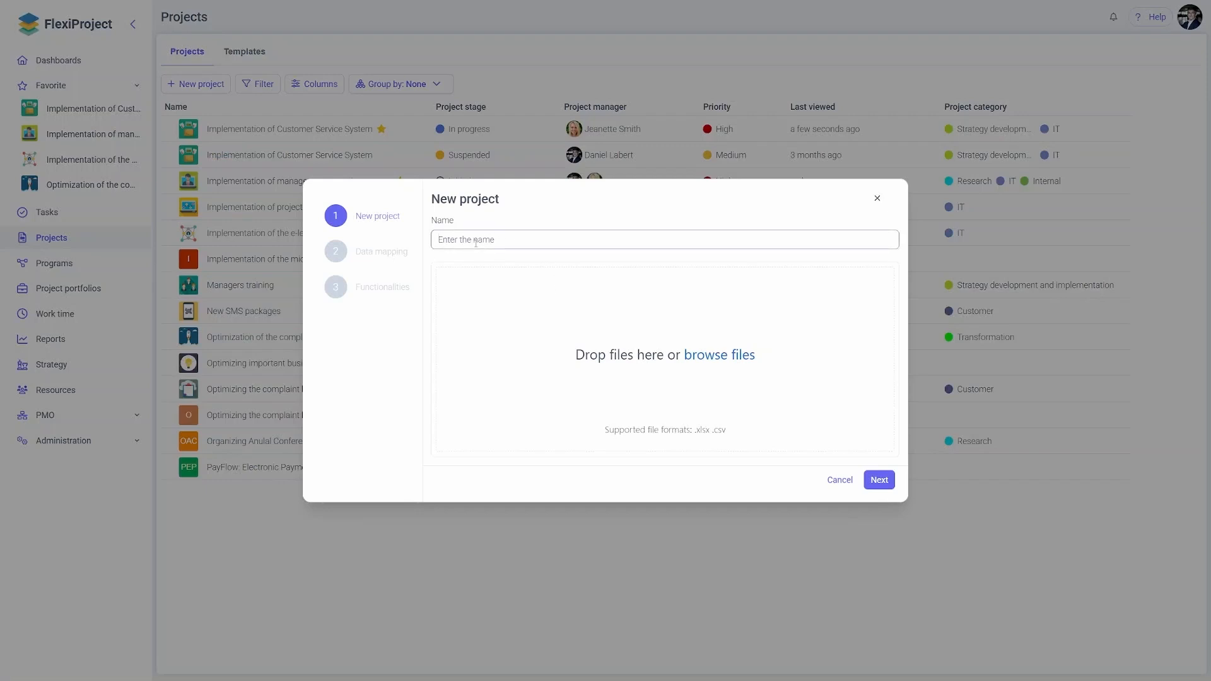
text(Import tutorial project)
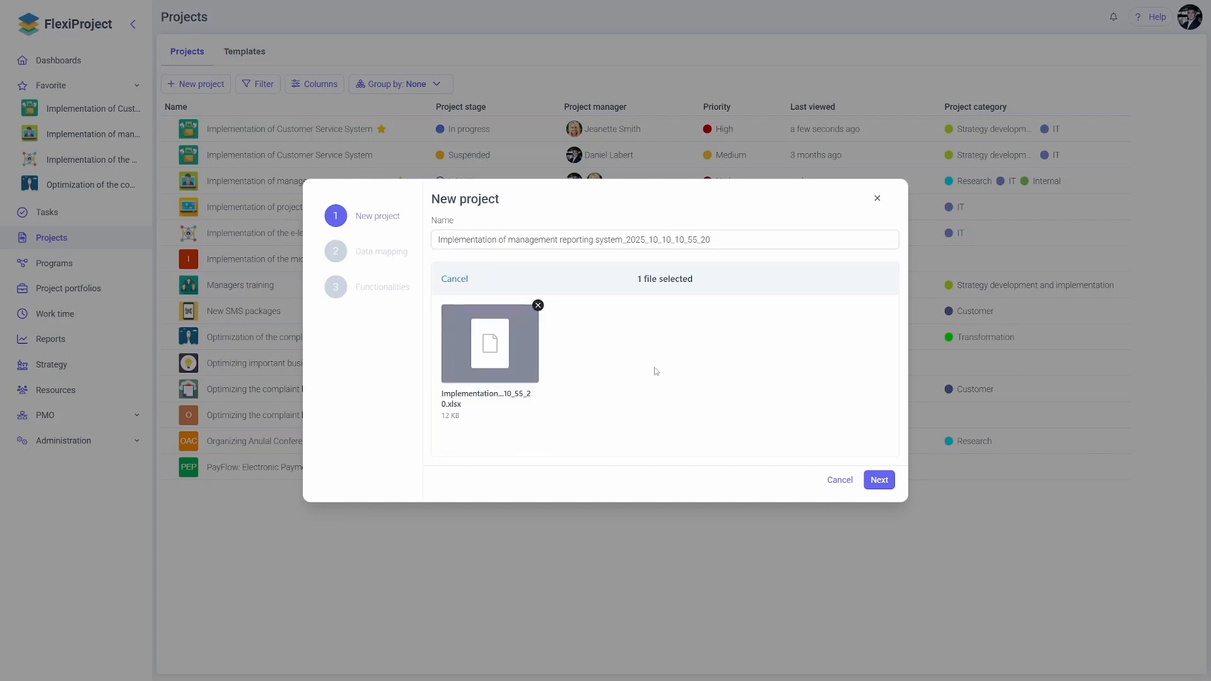
click(879, 480)
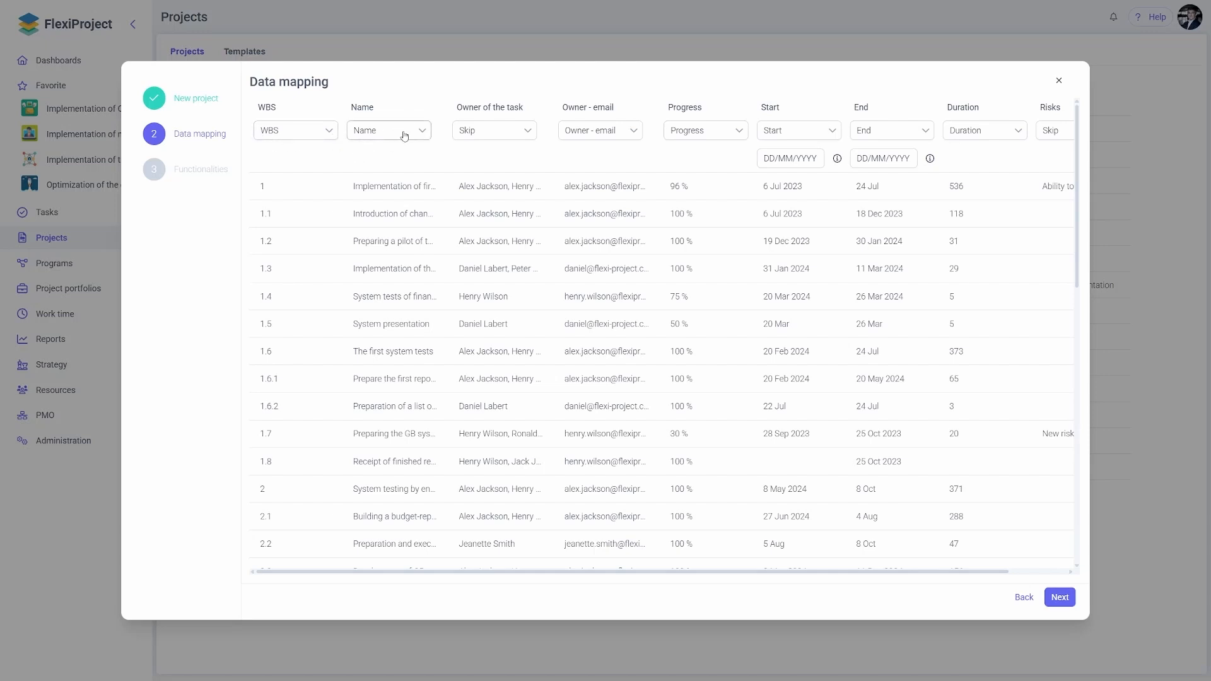
Set the Owner of the task column to Skip and map the Owner - email column to Owner - email.
drag(461, 107, 529, 111)
click(530, 111)
click(510, 137)
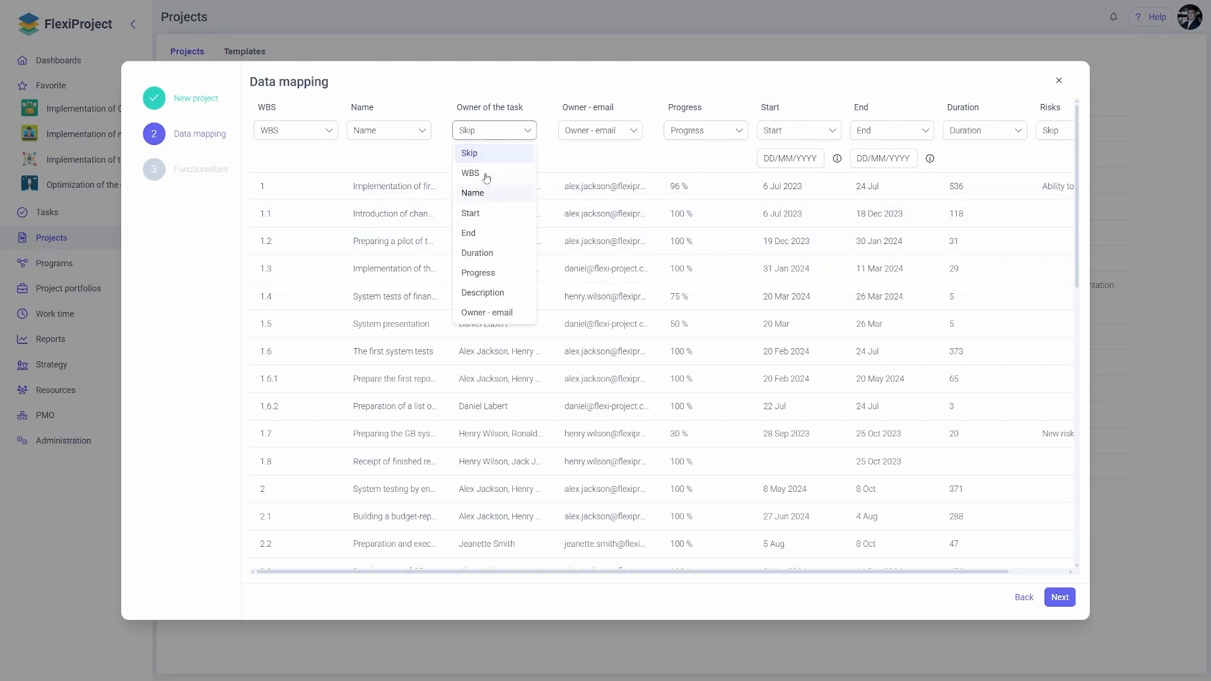
click(482, 154)
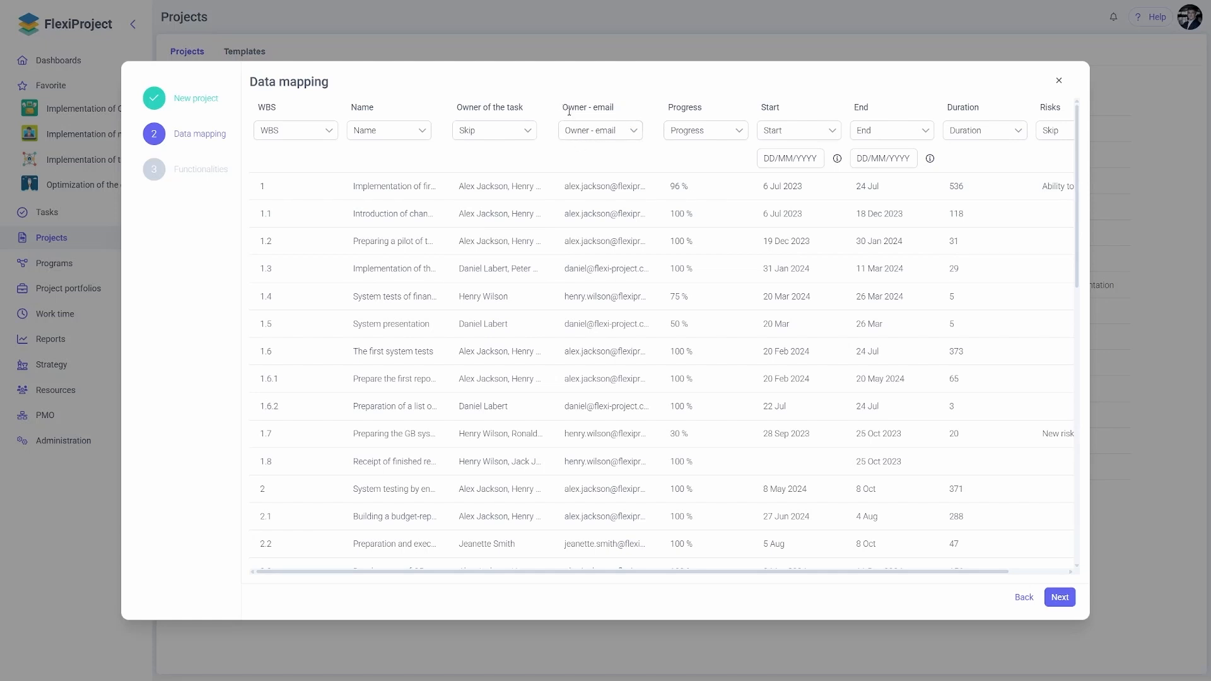
click(596, 131)
click(597, 314)
Set the Risks column to Skip and proceed from data mapping to the project functionalities.
mouse_move(837, 159)
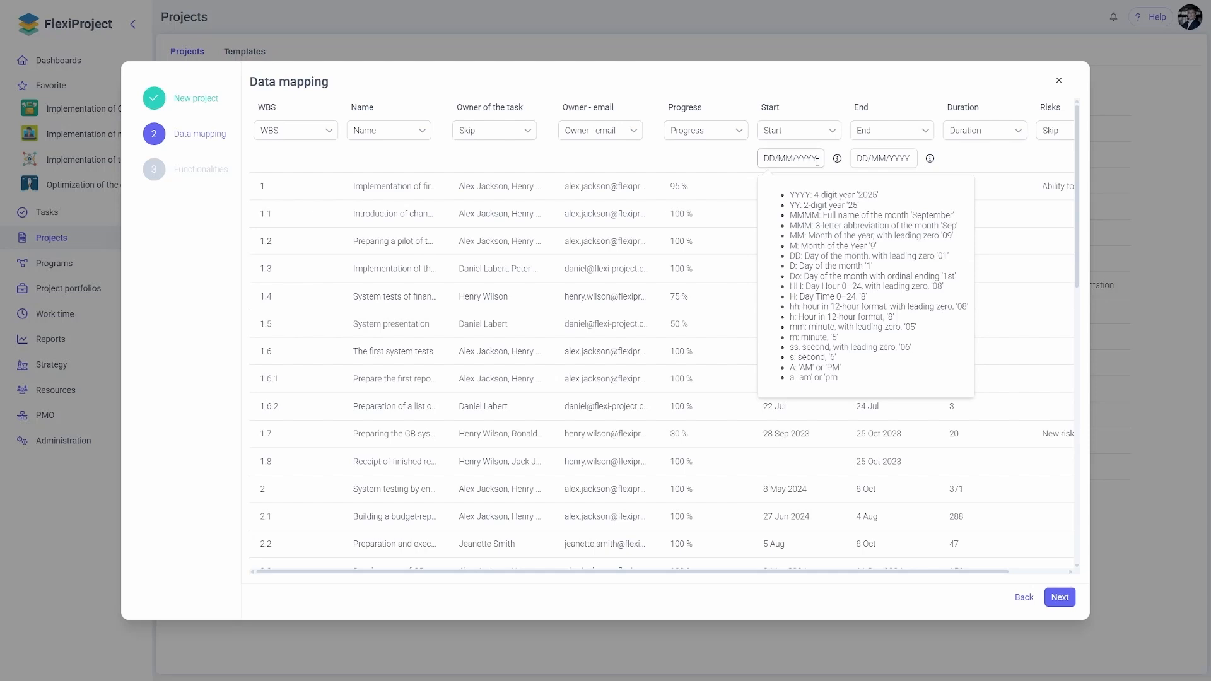
scroll(851, 158, right, 2)
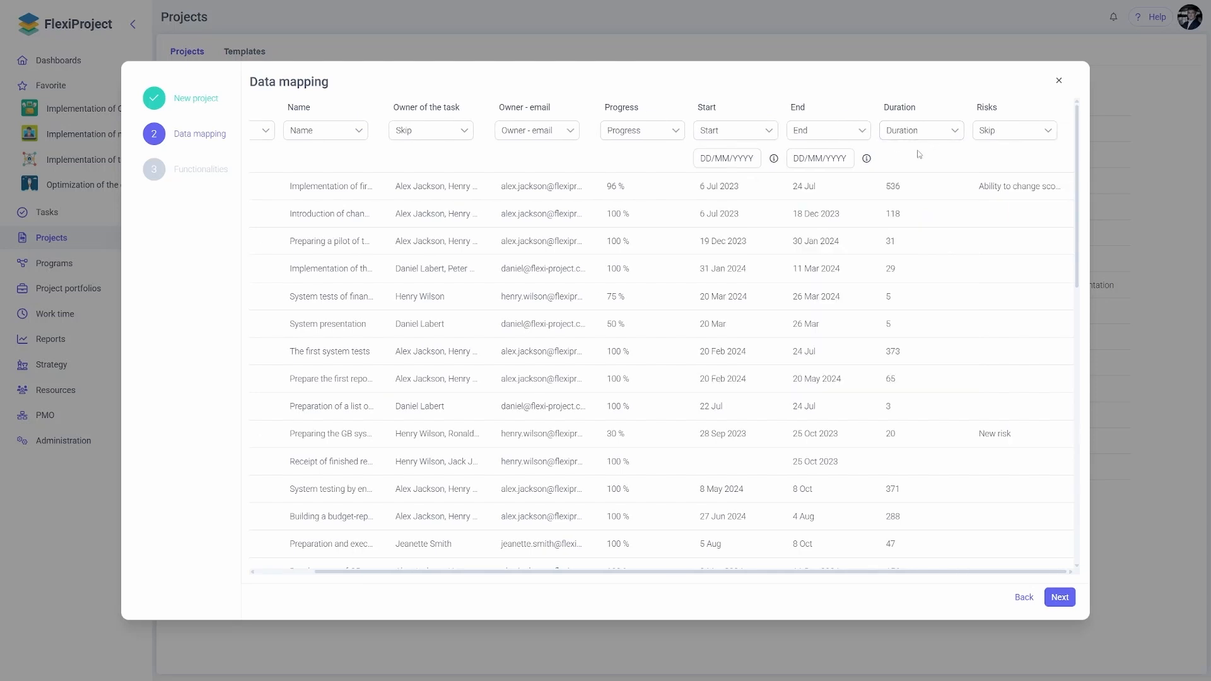
click(999, 136)
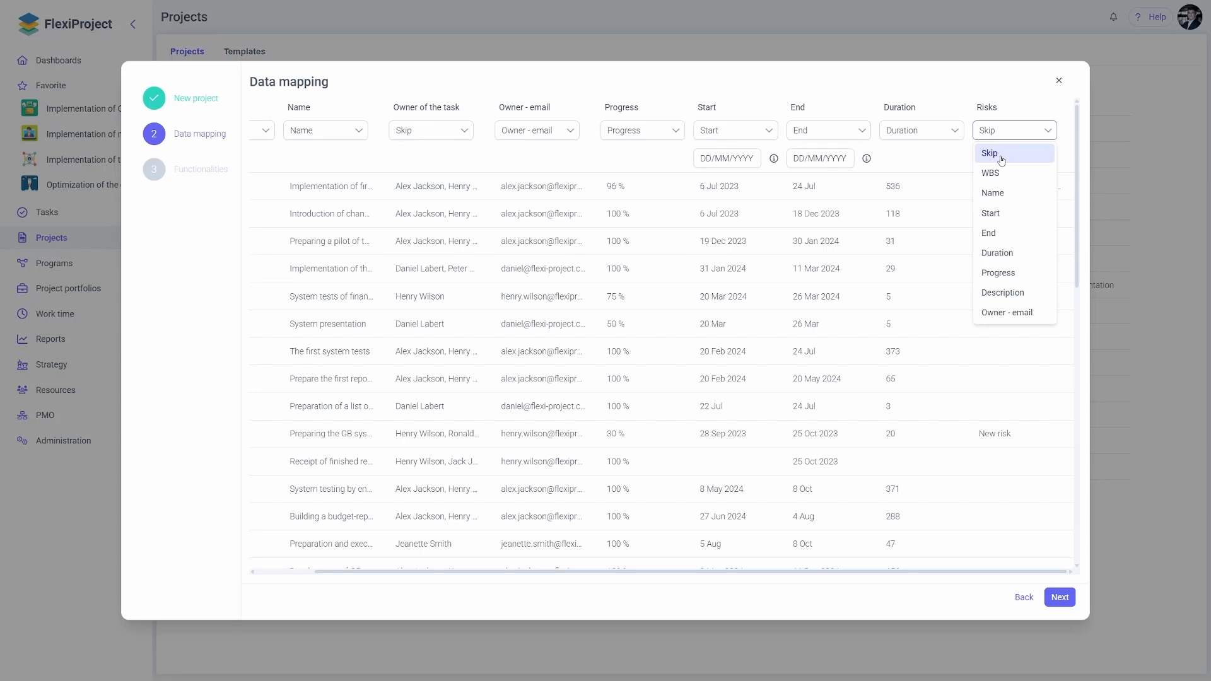
click(1002, 156)
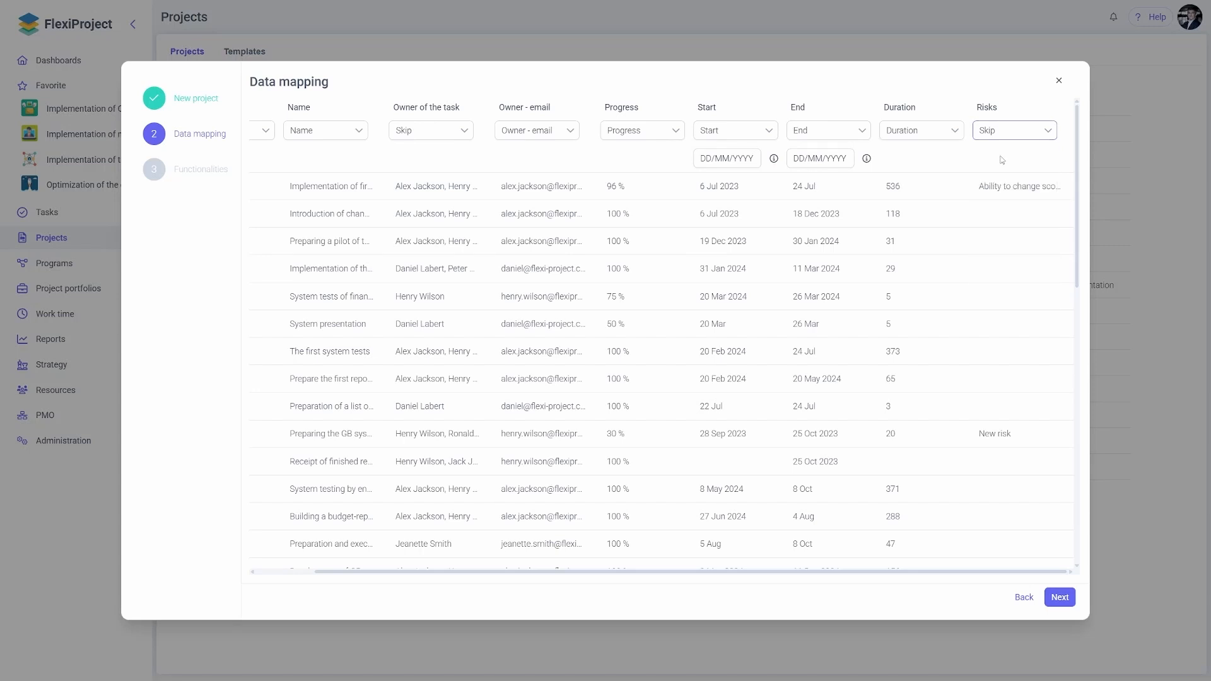
click(1061, 599)
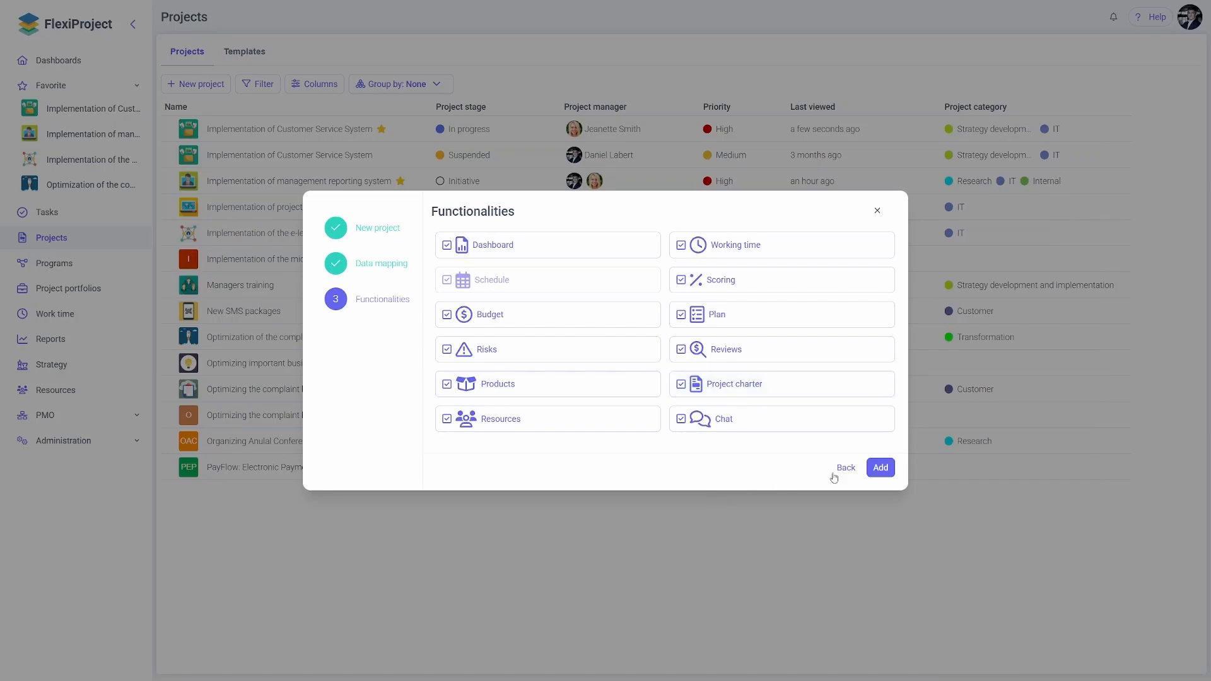
Add the project with all functionalities enabled and widen the End column of its schedule to show full dates.
click(883, 471)
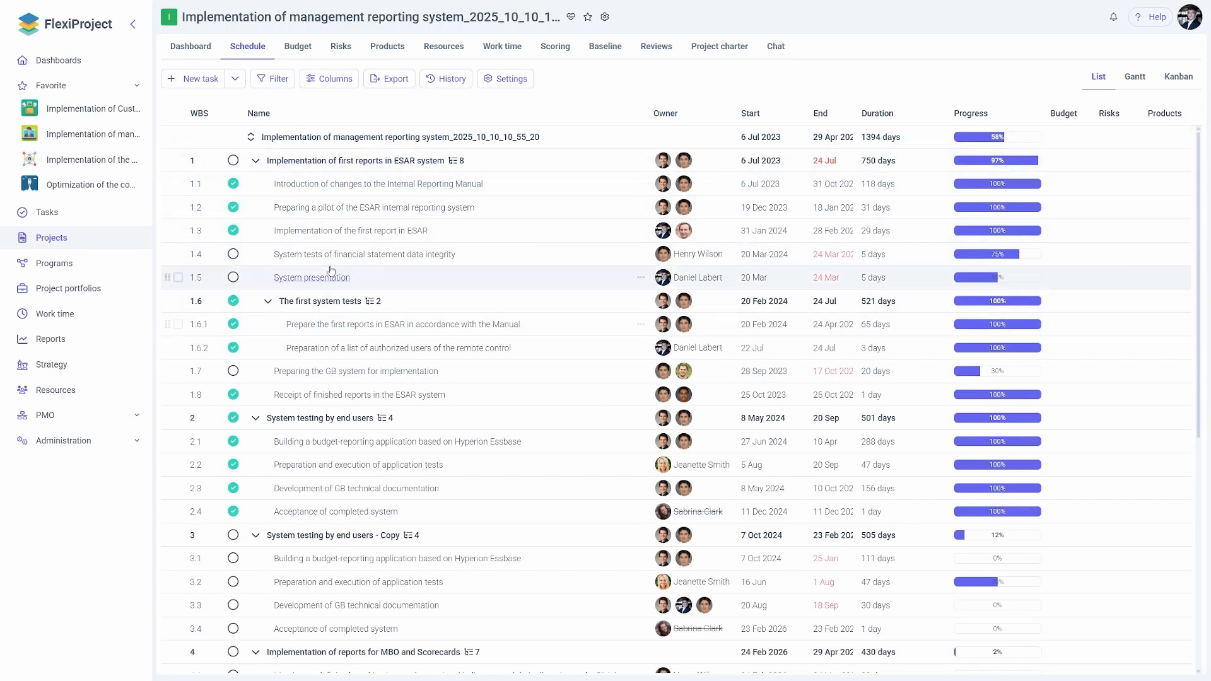
drag(856, 115, 921, 116)
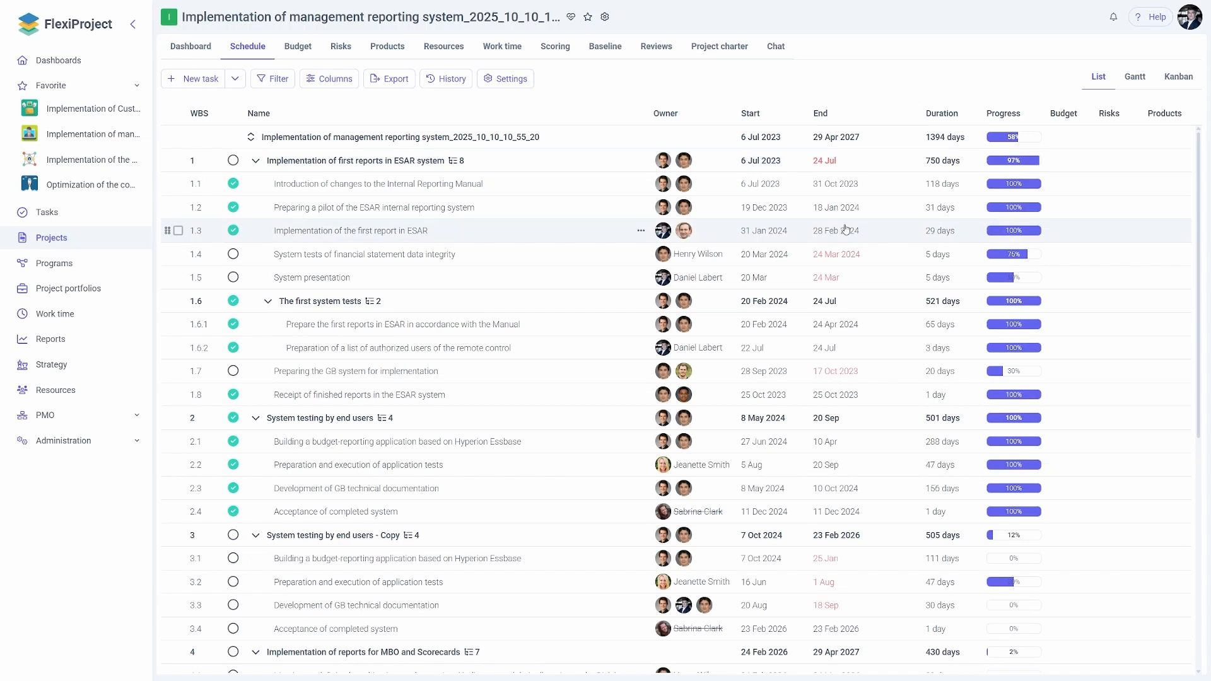
scroll(608, 391, down, 5)
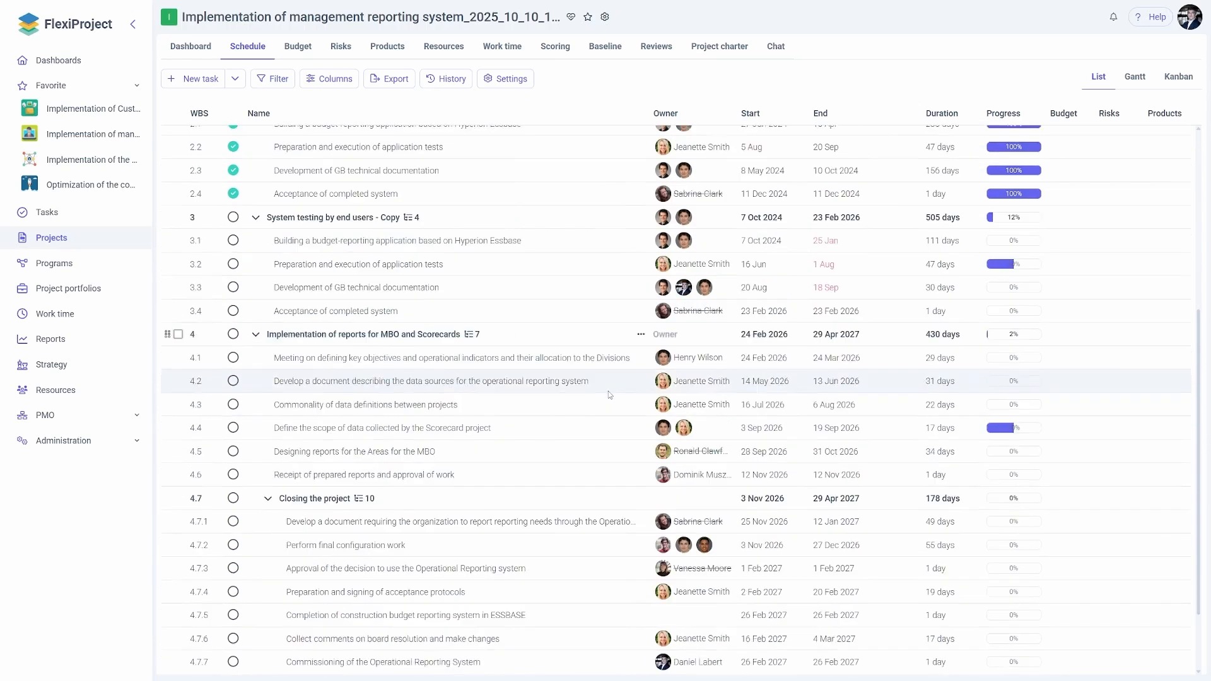
scroll(608, 391, up, 7)
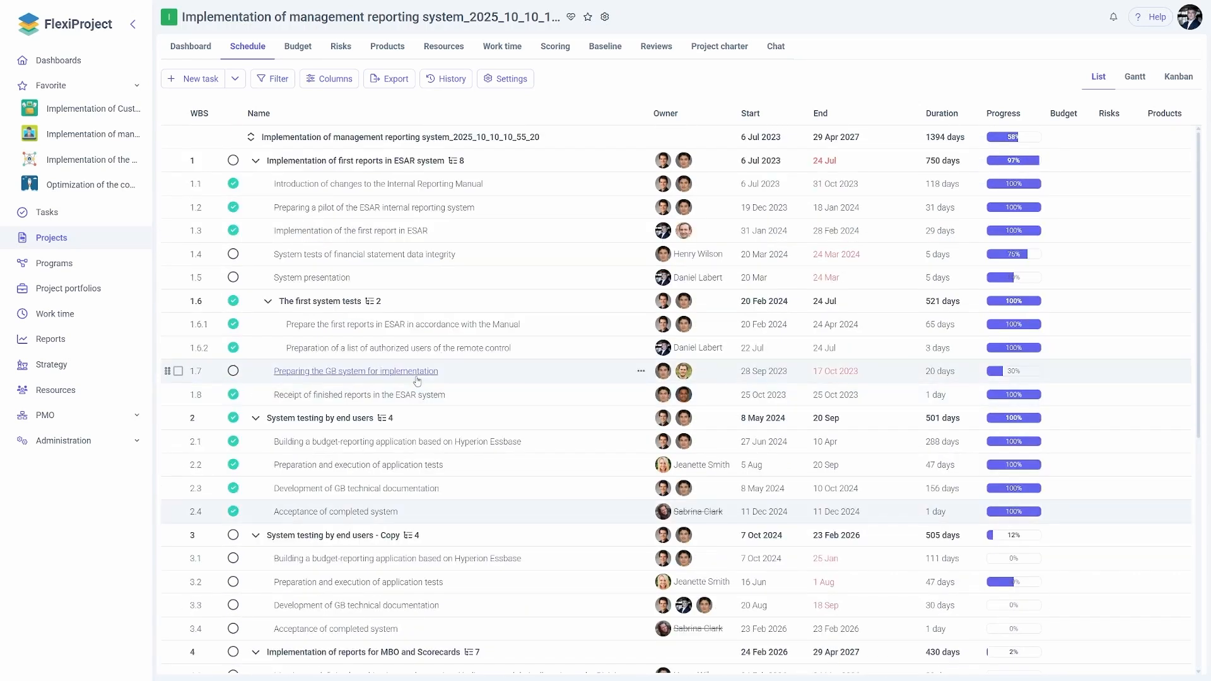
Start a schedule import from Microsoft Excel into the open project using the Implementation .xlsx file, and proceed to data mapping.
click(506, 78)
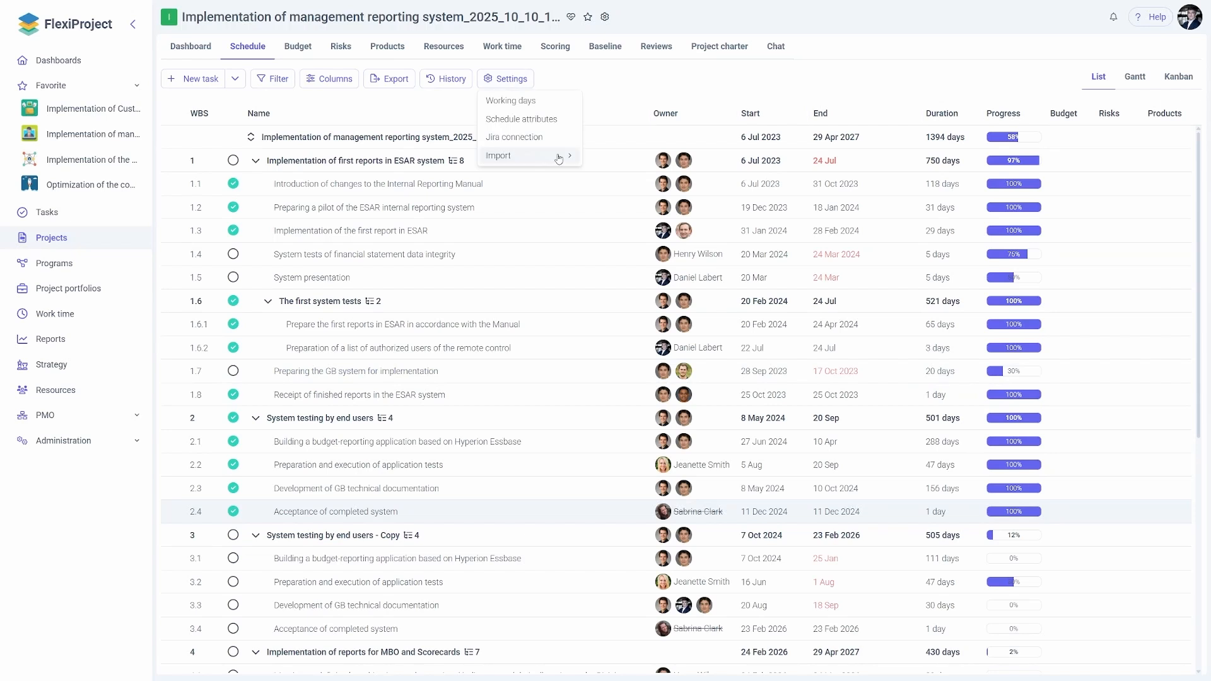
click(553, 158)
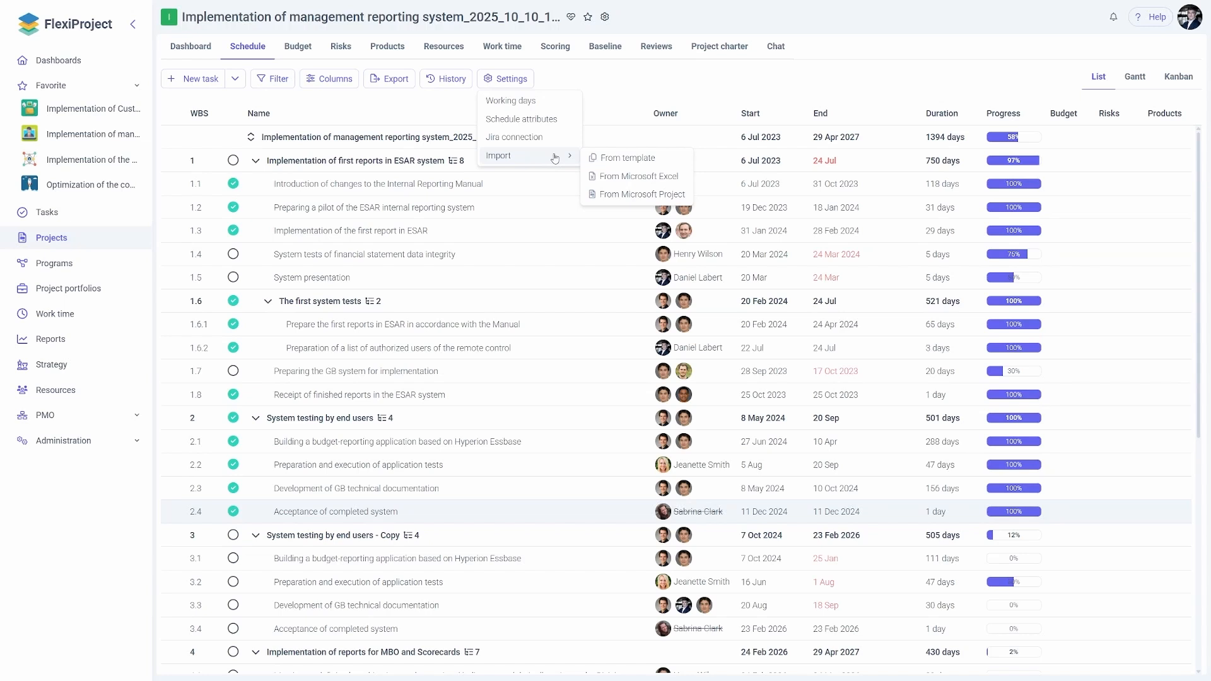
scroll(400, 379, down, 7)
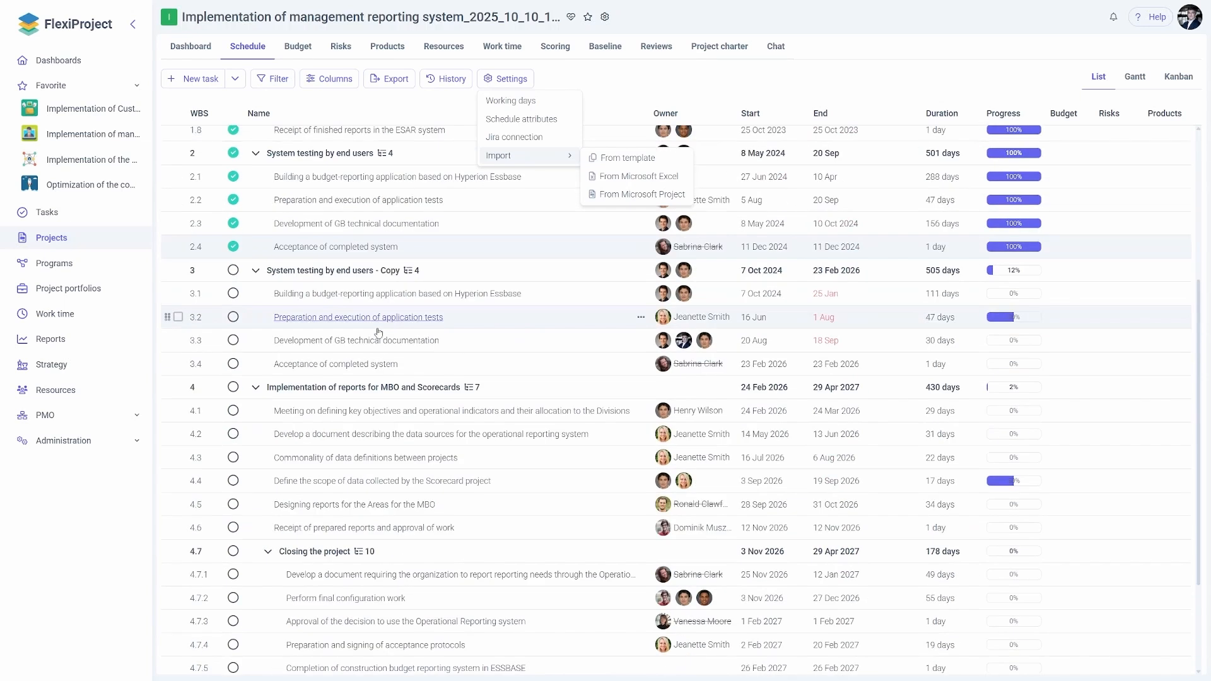
click(629, 176)
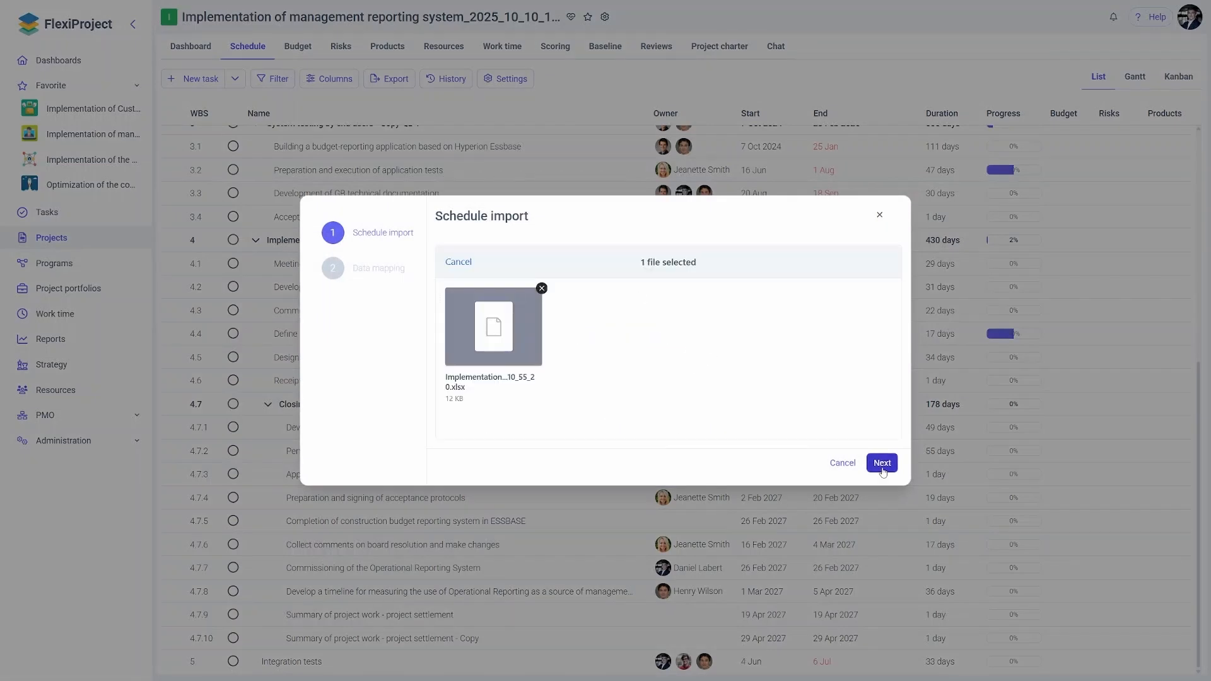
click(882, 467)
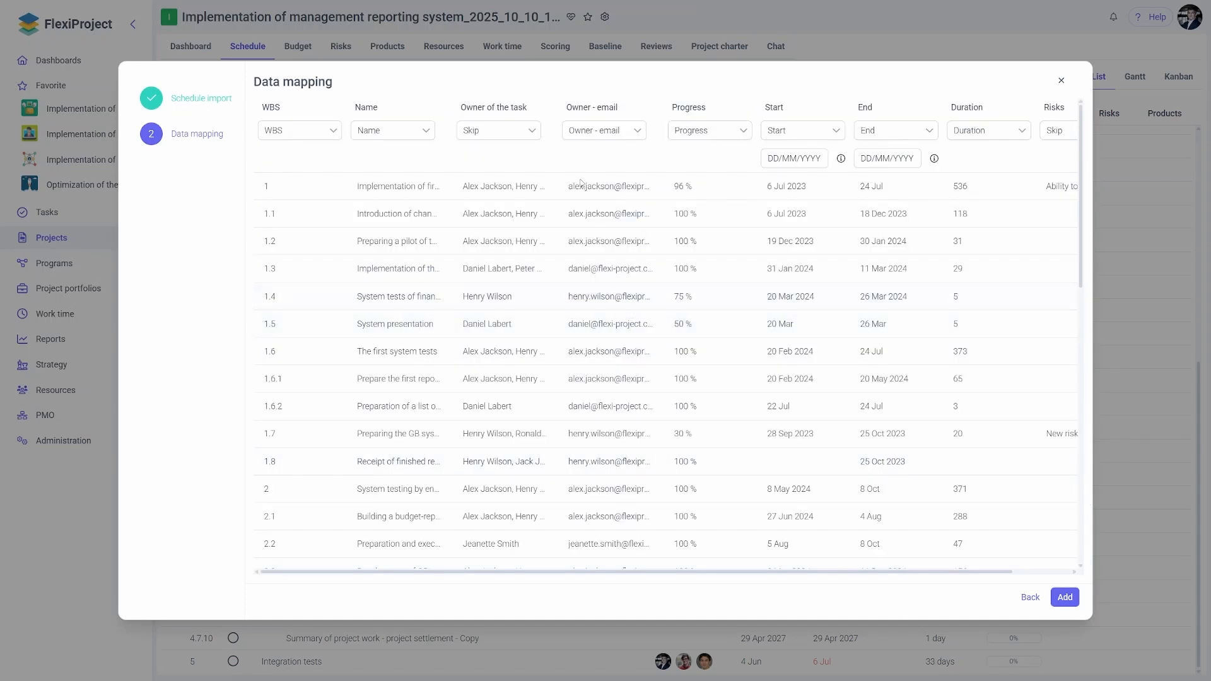
Map the Owner of the task column to Owner - email instead of Skip.
click(519, 139)
click(516, 151)
click(503, 138)
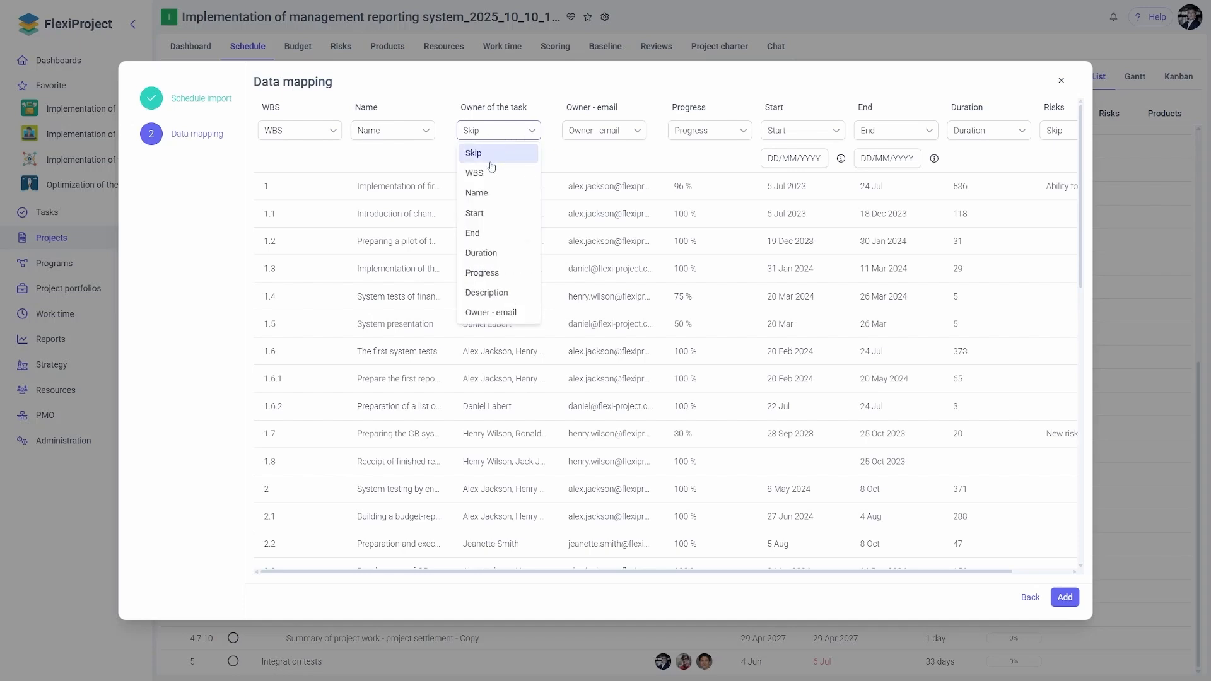
click(438, 150)
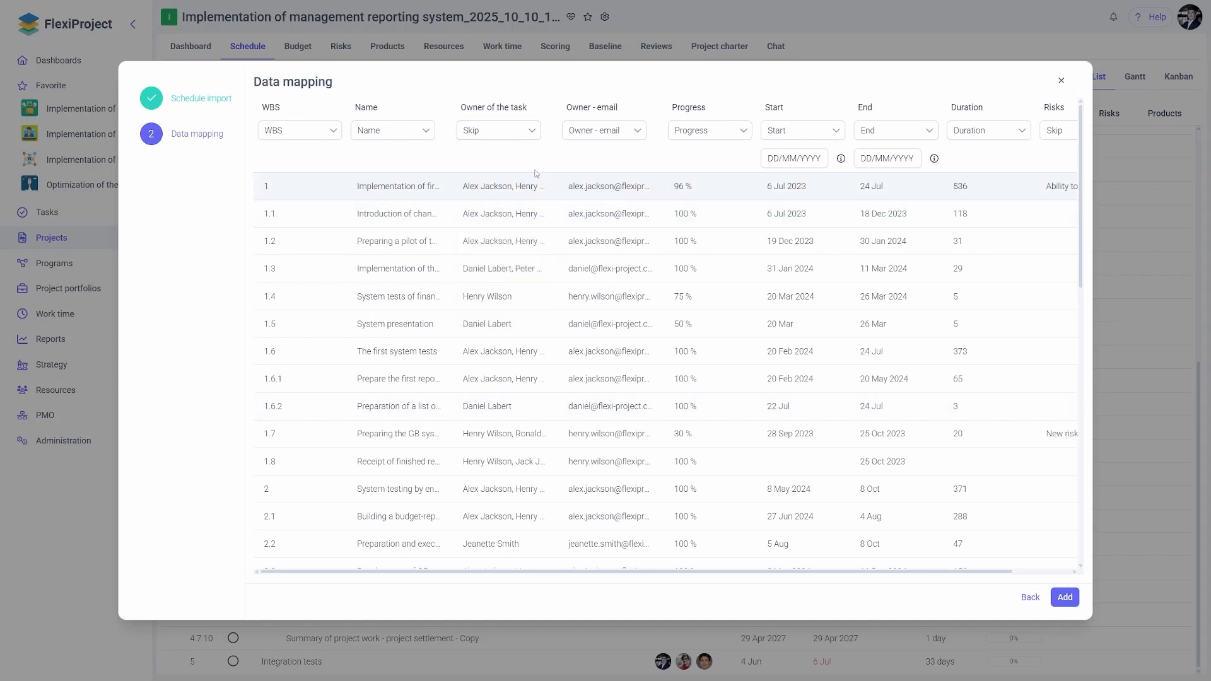
click(514, 131)
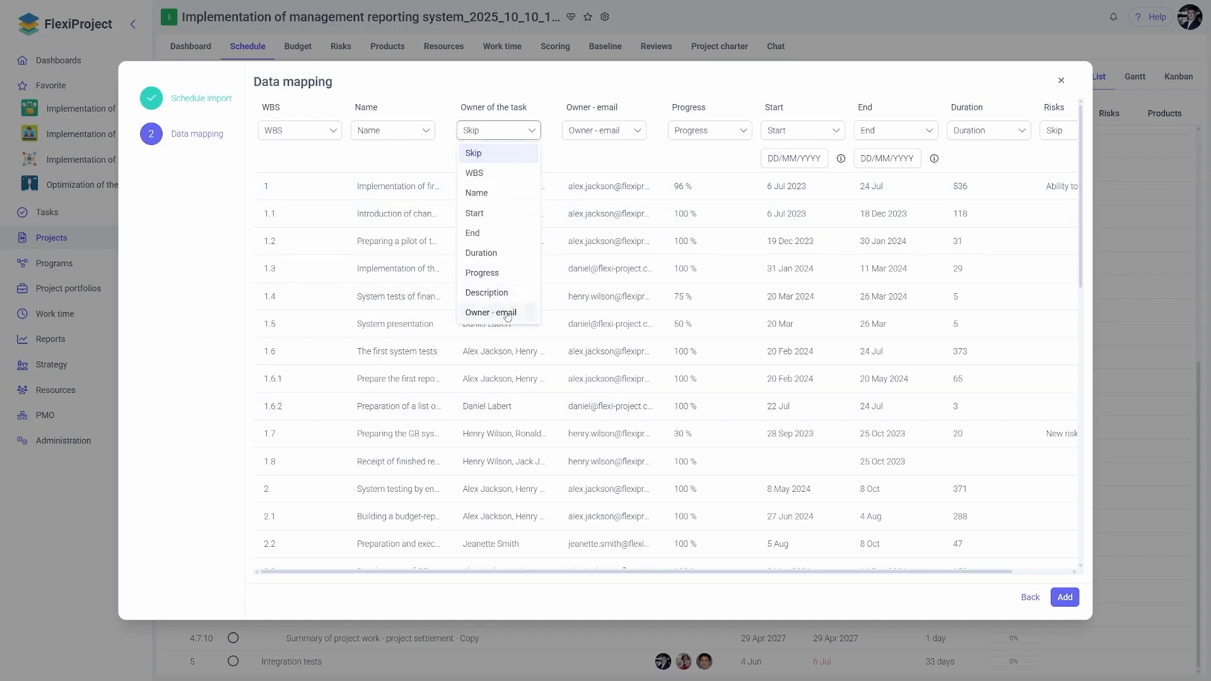
click(509, 313)
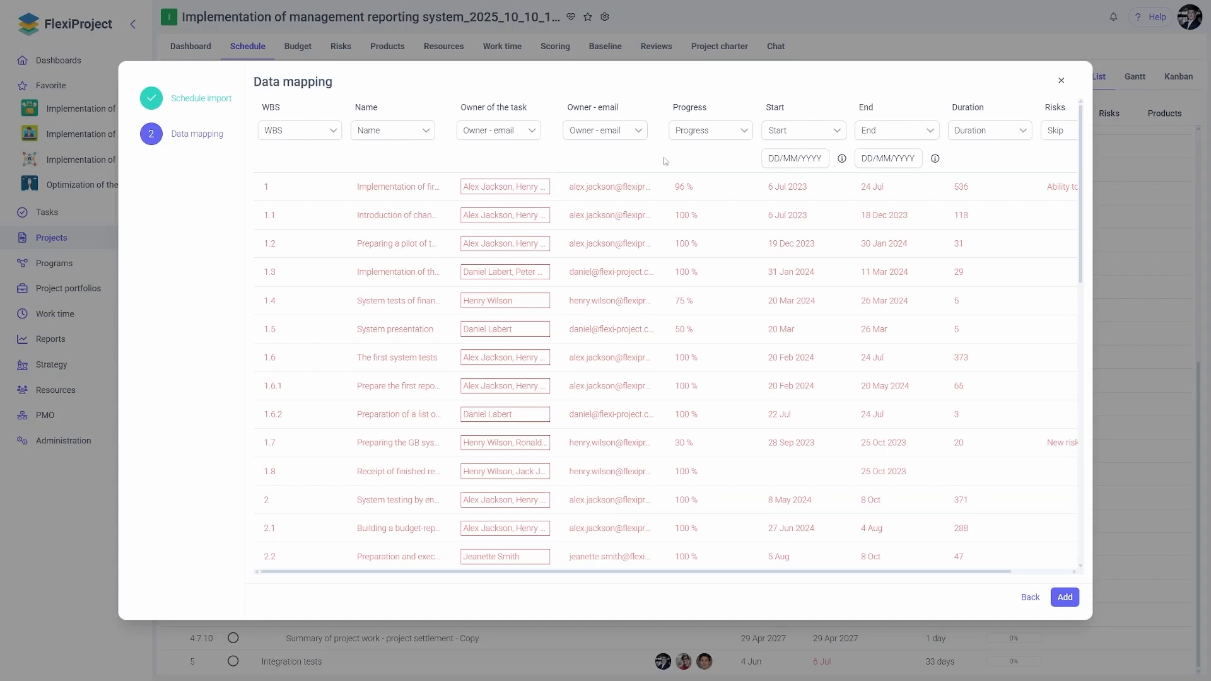
Map the Progress column to Owner - email and check the mapped rows throughout the list.
click(688, 133)
click(716, 252)
click(693, 133)
click(716, 314)
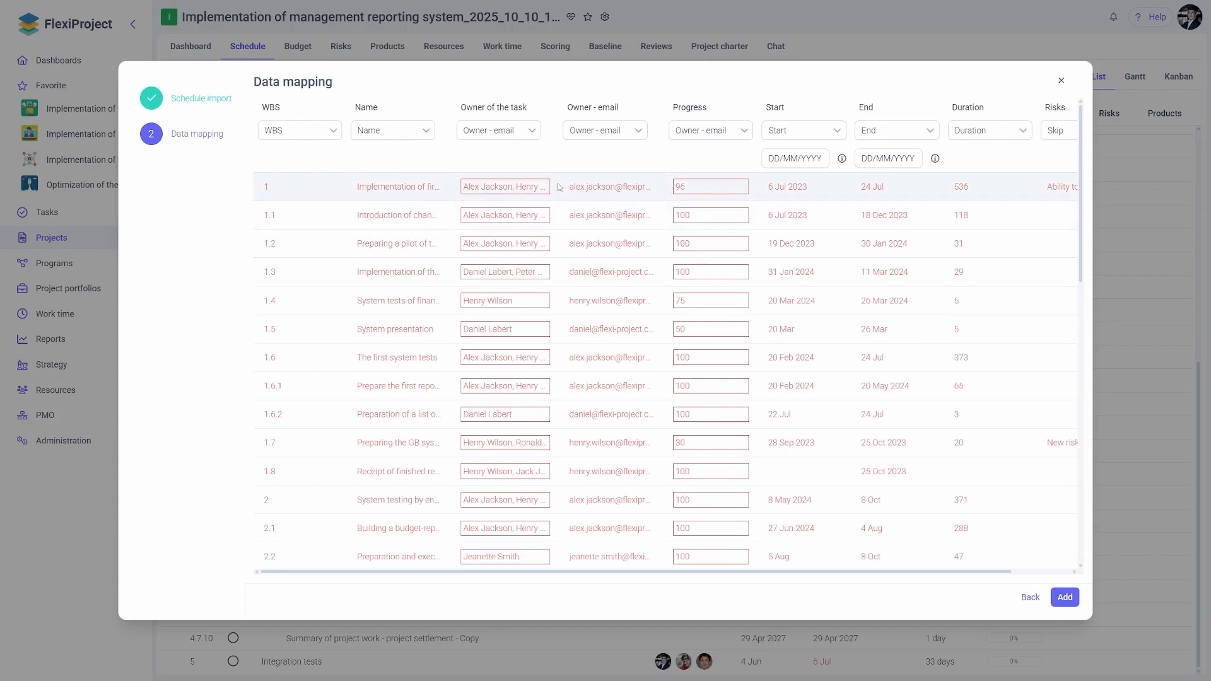
click(705, 132)
click(692, 107)
click(705, 132)
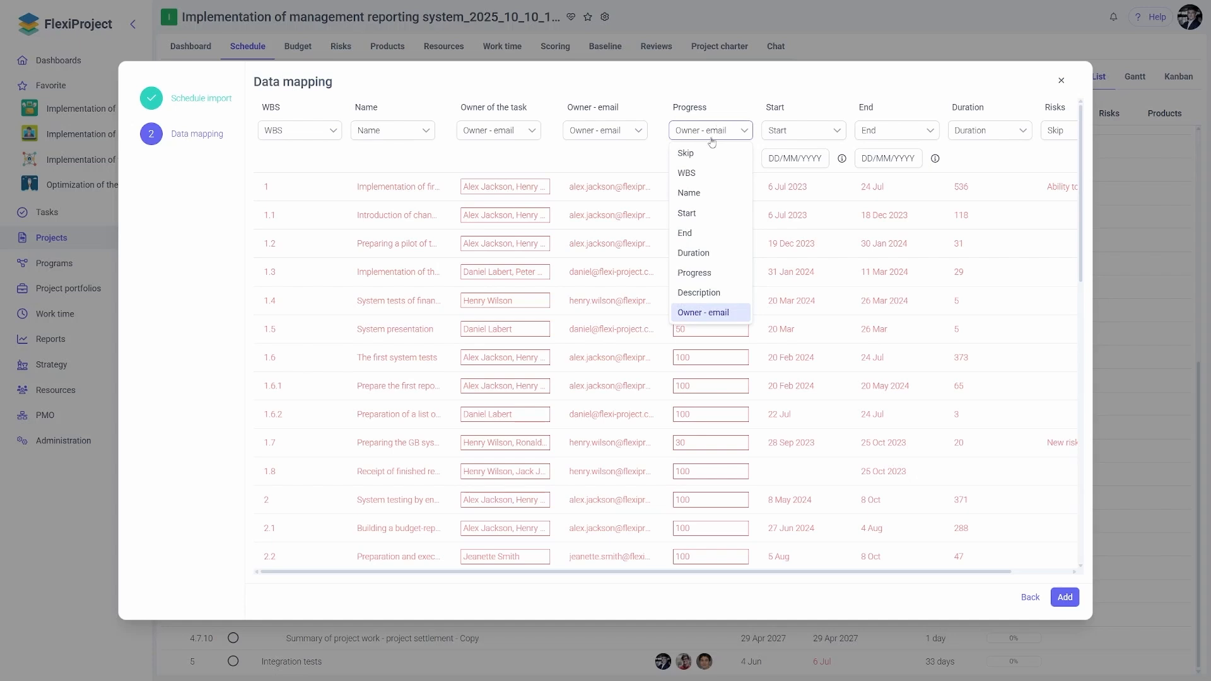
click(692, 314)
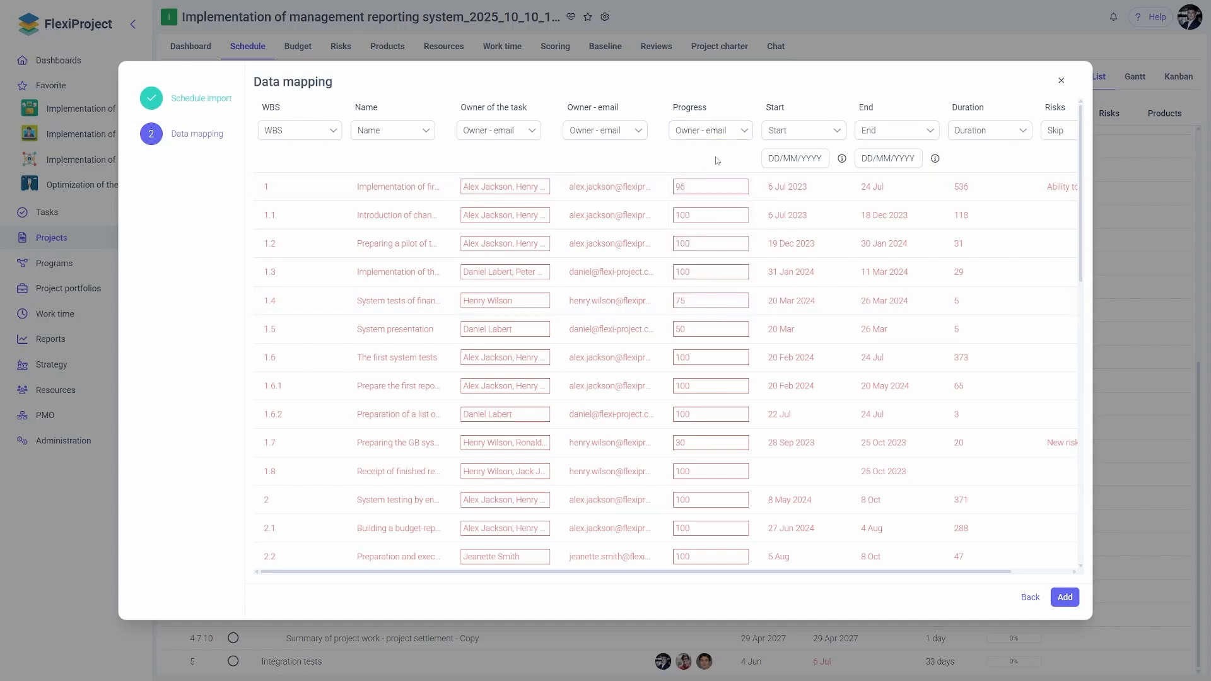
scroll(693, 262, down, 10)
scroll(707, 327, up, 4)
scroll(711, 329, up, 7)
Map the Progress column to Progress and Owner of the task to Skip, and abandon the schedule import.
click(695, 131)
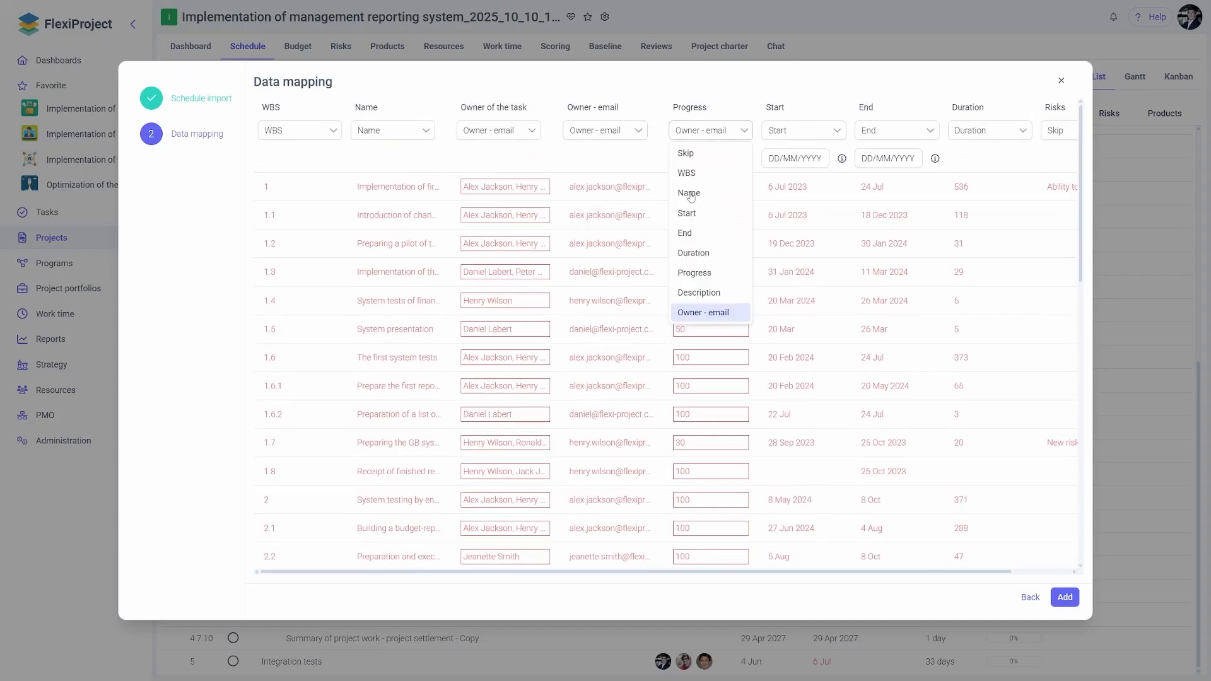
click(695, 273)
click(510, 135)
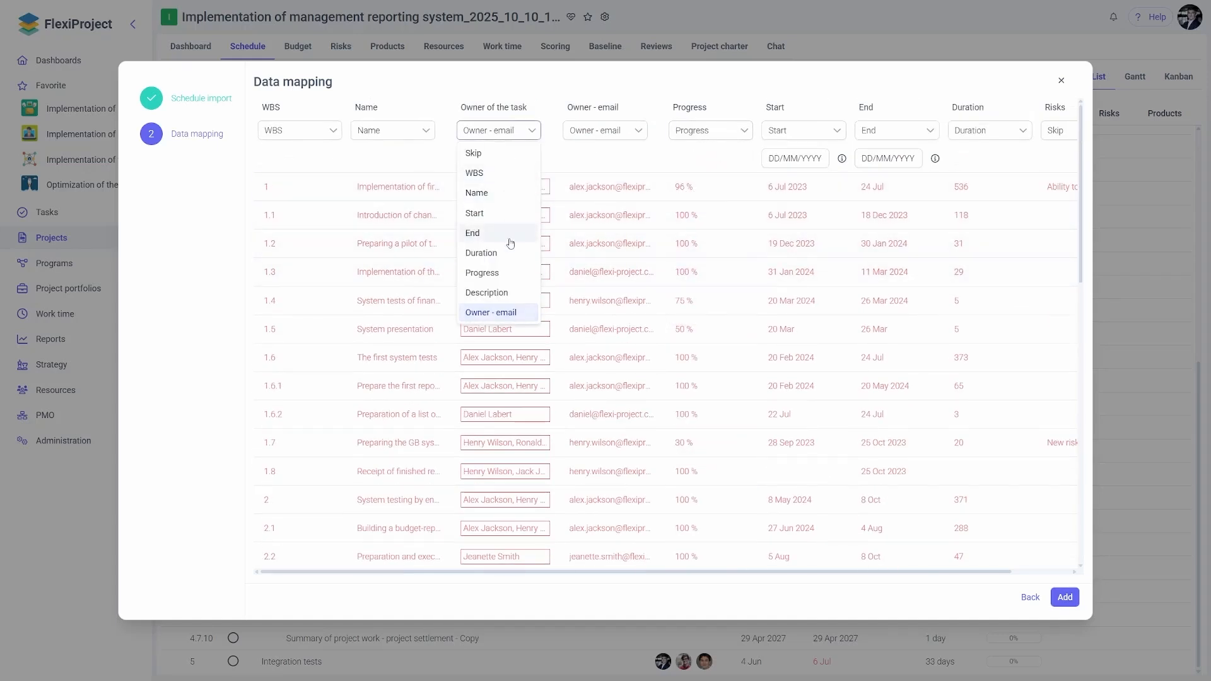
click(481, 158)
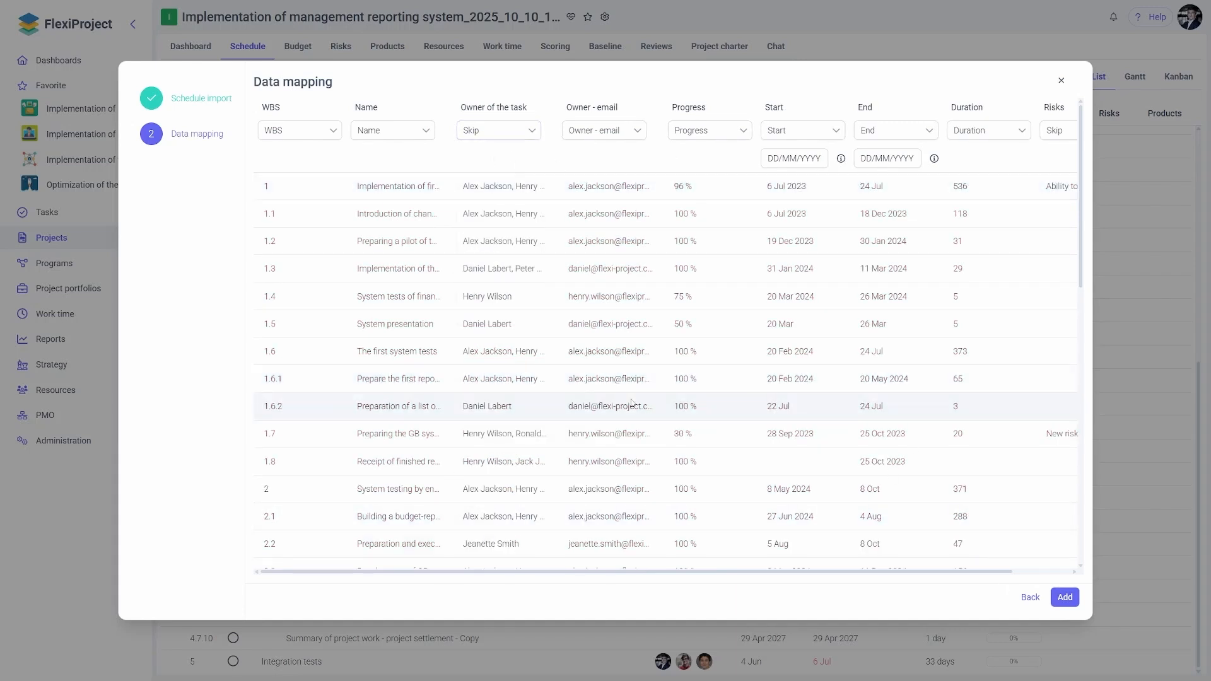
click(1028, 599)
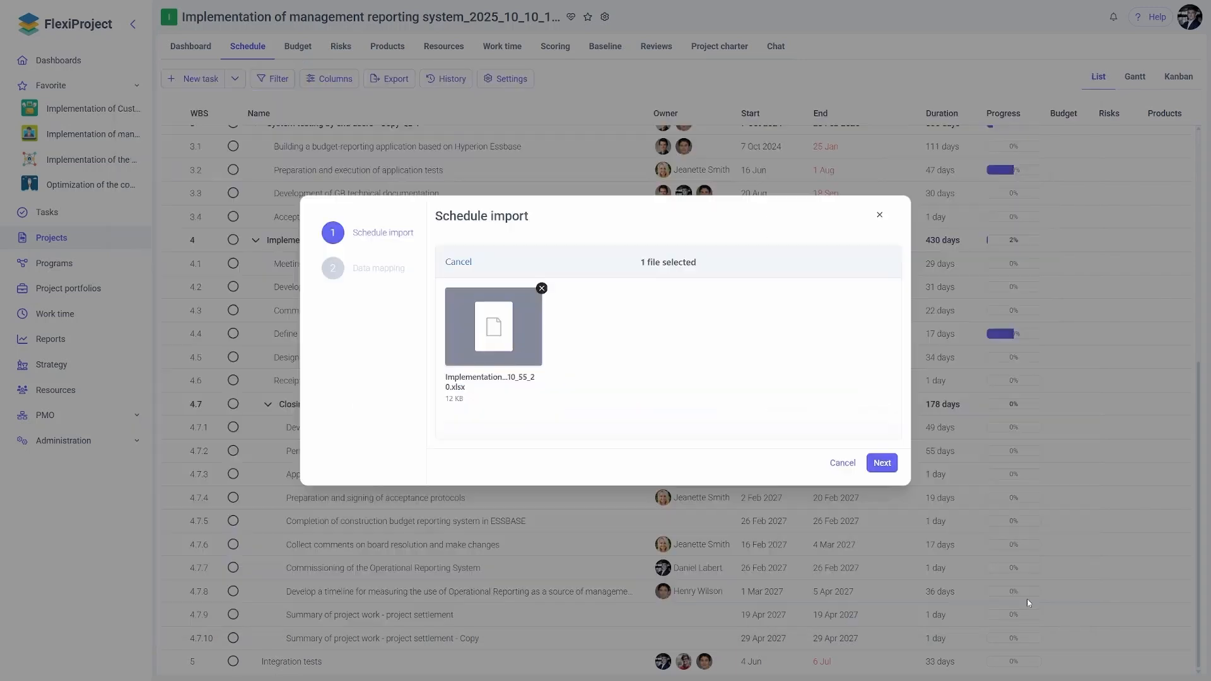
click(879, 218)
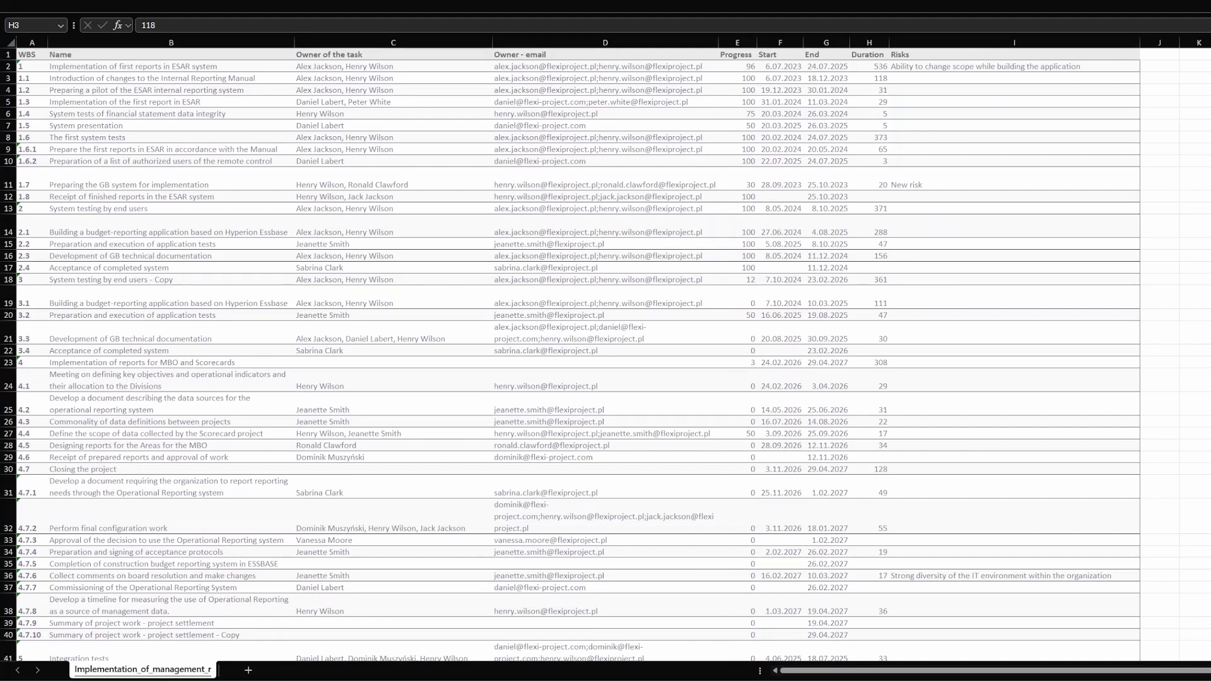
In Excel, examine the WBS and Name columns of the exported task list.
click(36, 67)
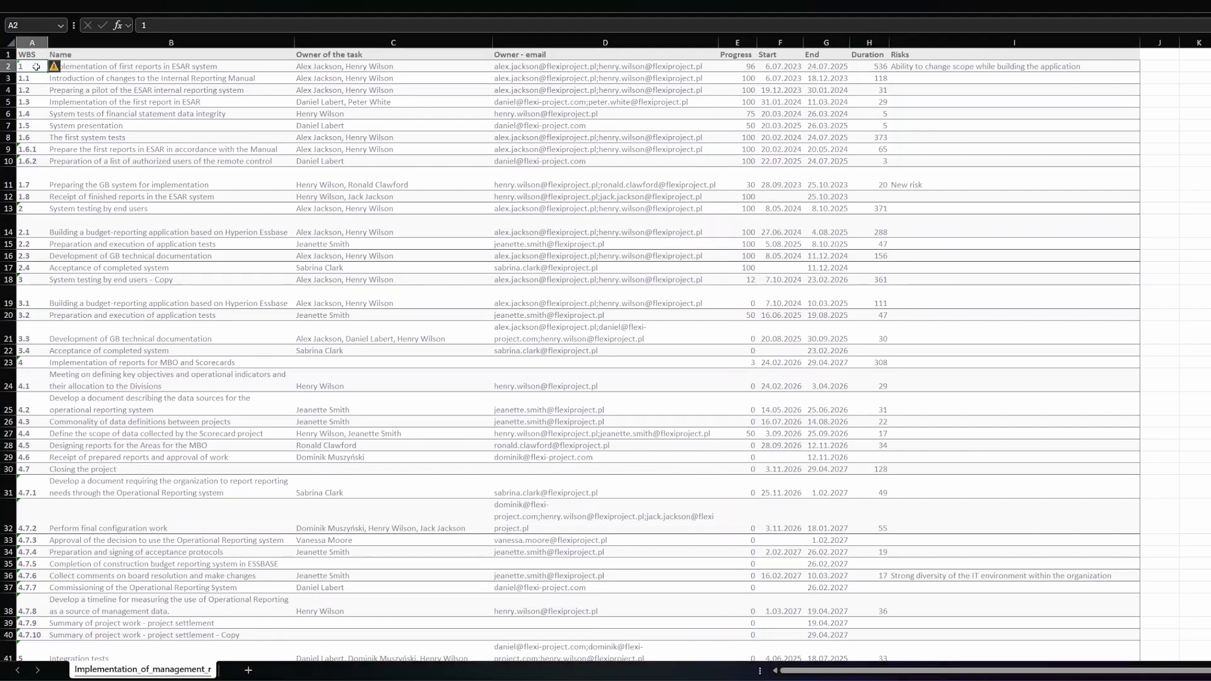
click(93, 55)
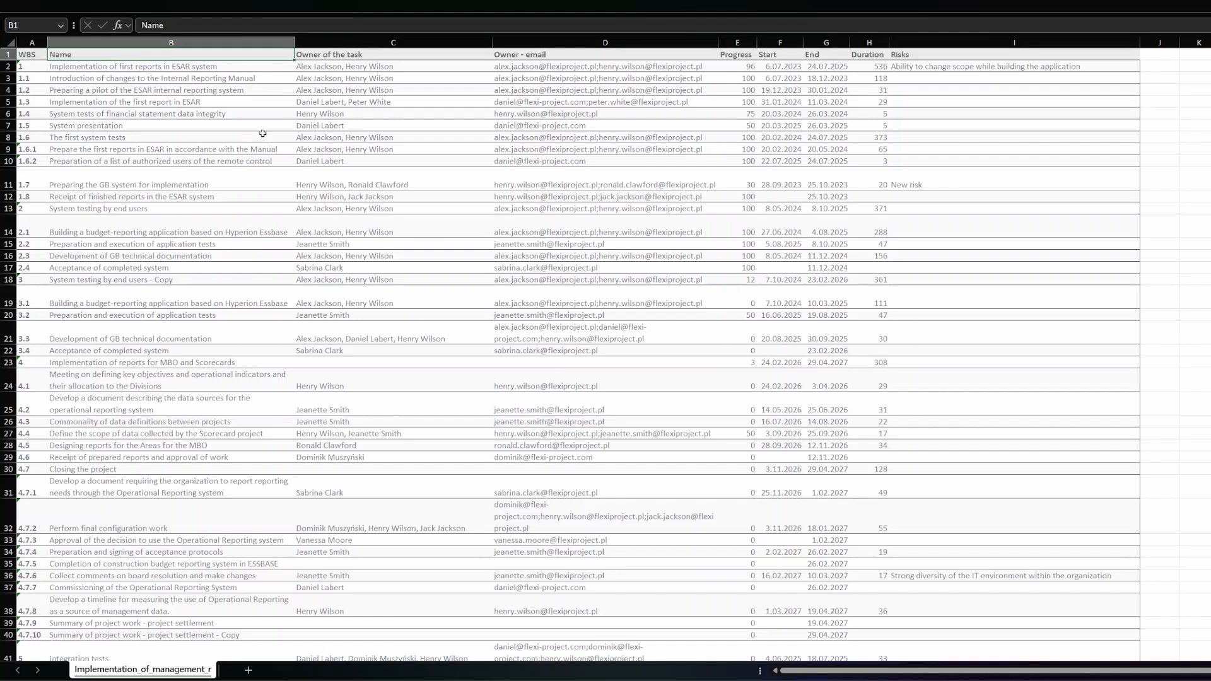
click(175, 42)
click(216, 151)
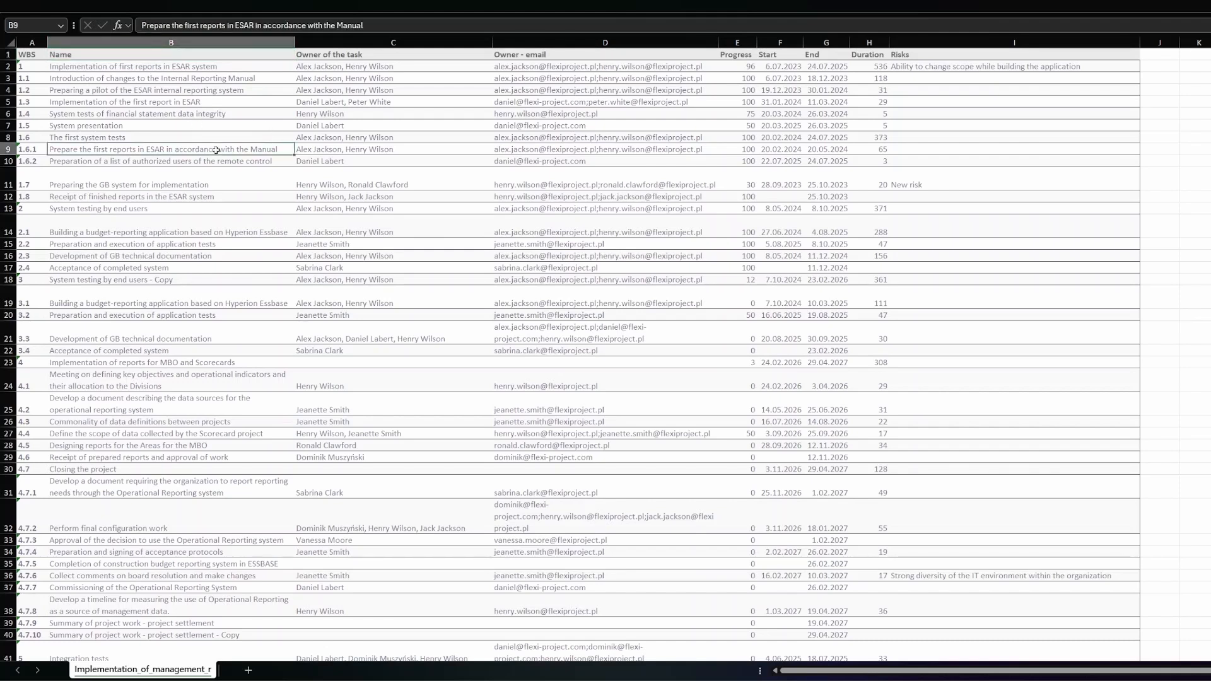